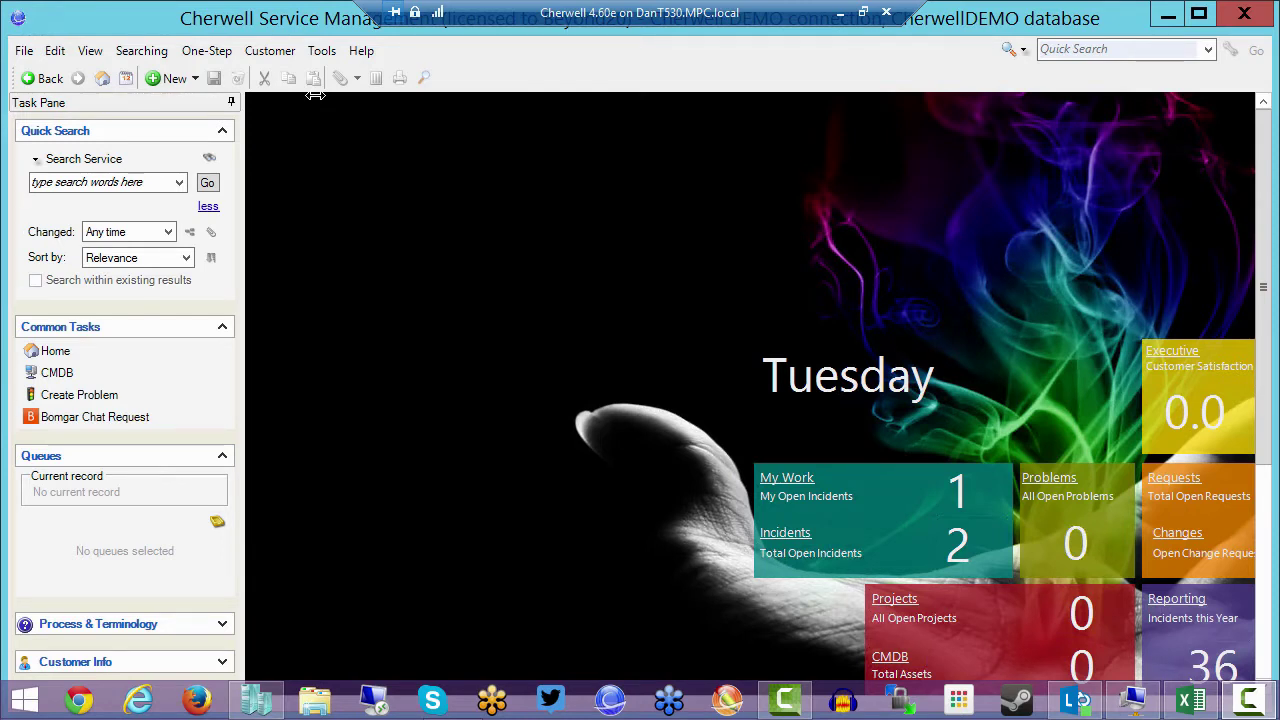
# Step: Open the One-Step Manager, set its association to Incident, and select the User folder
pyautogui.click(203, 48)
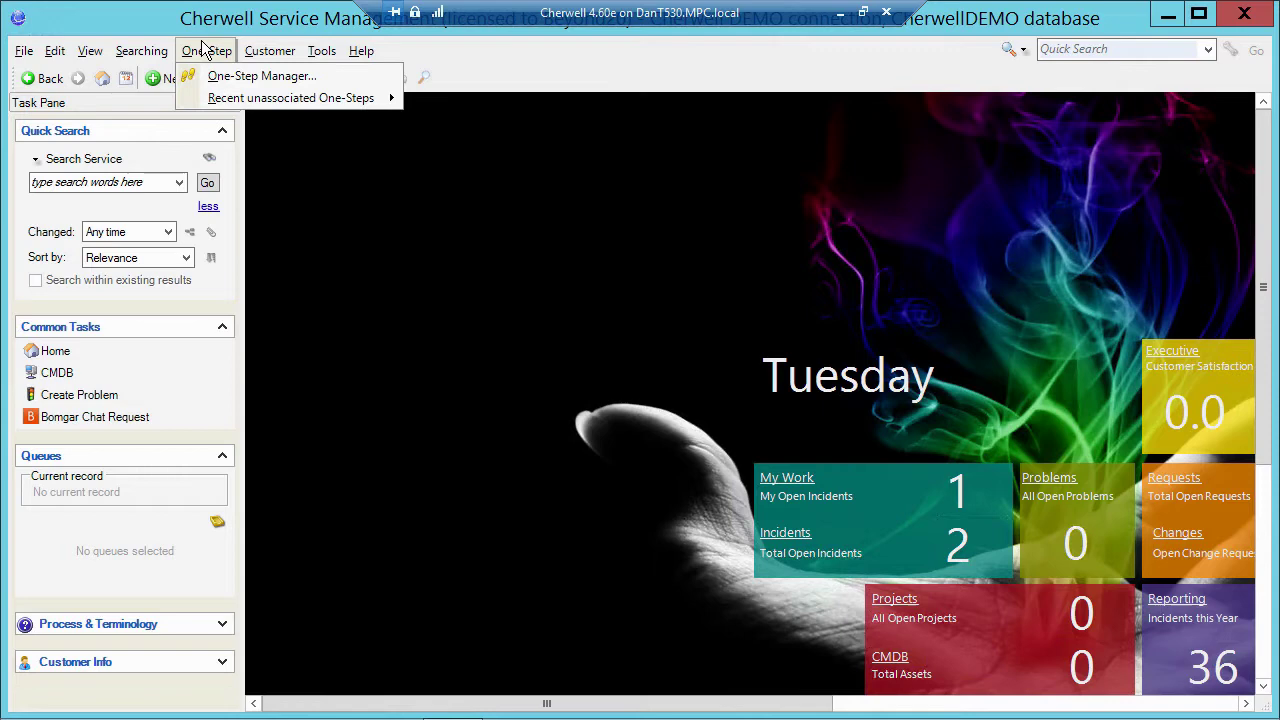
pyautogui.click(226, 80)
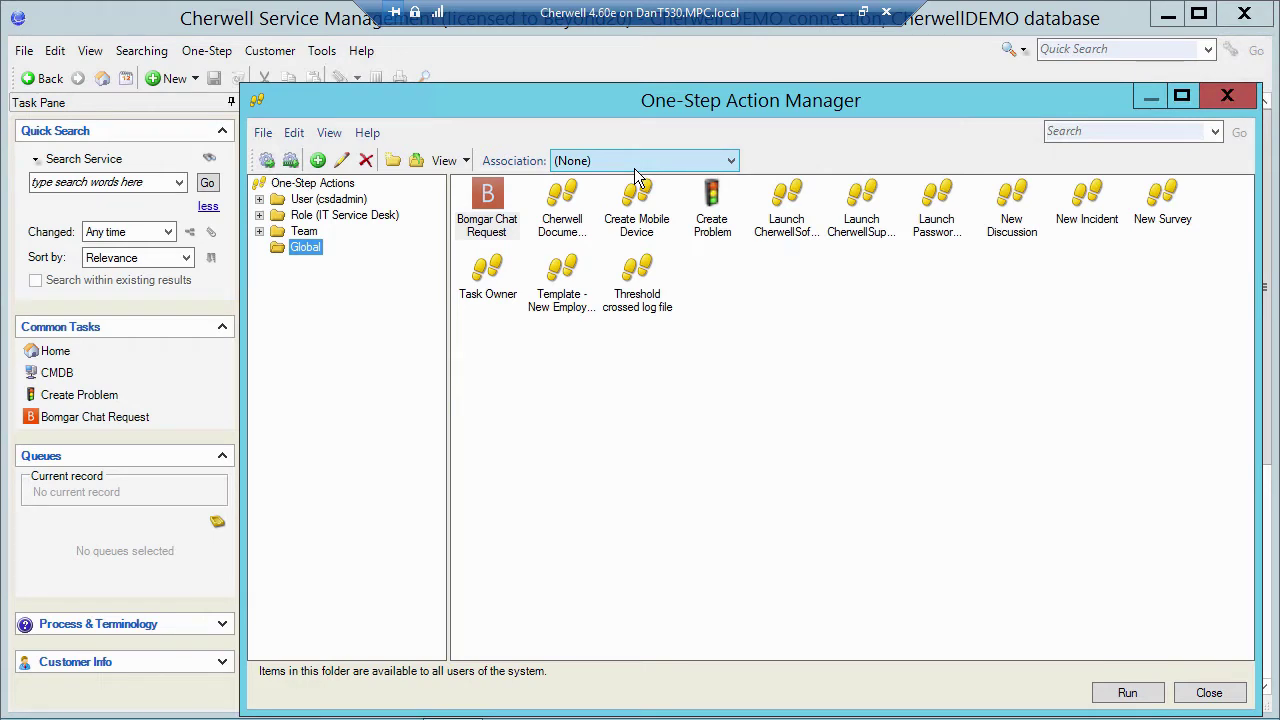
pyautogui.click(729, 162)
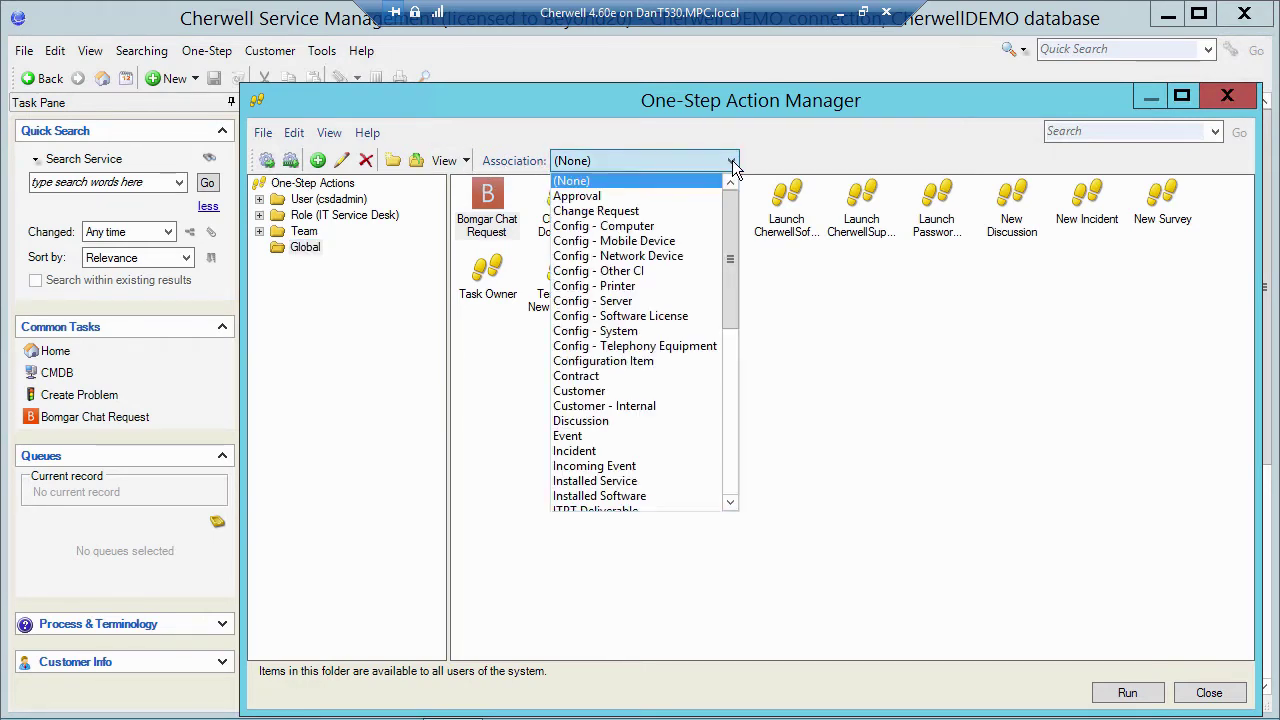
pyautogui.click(600, 452)
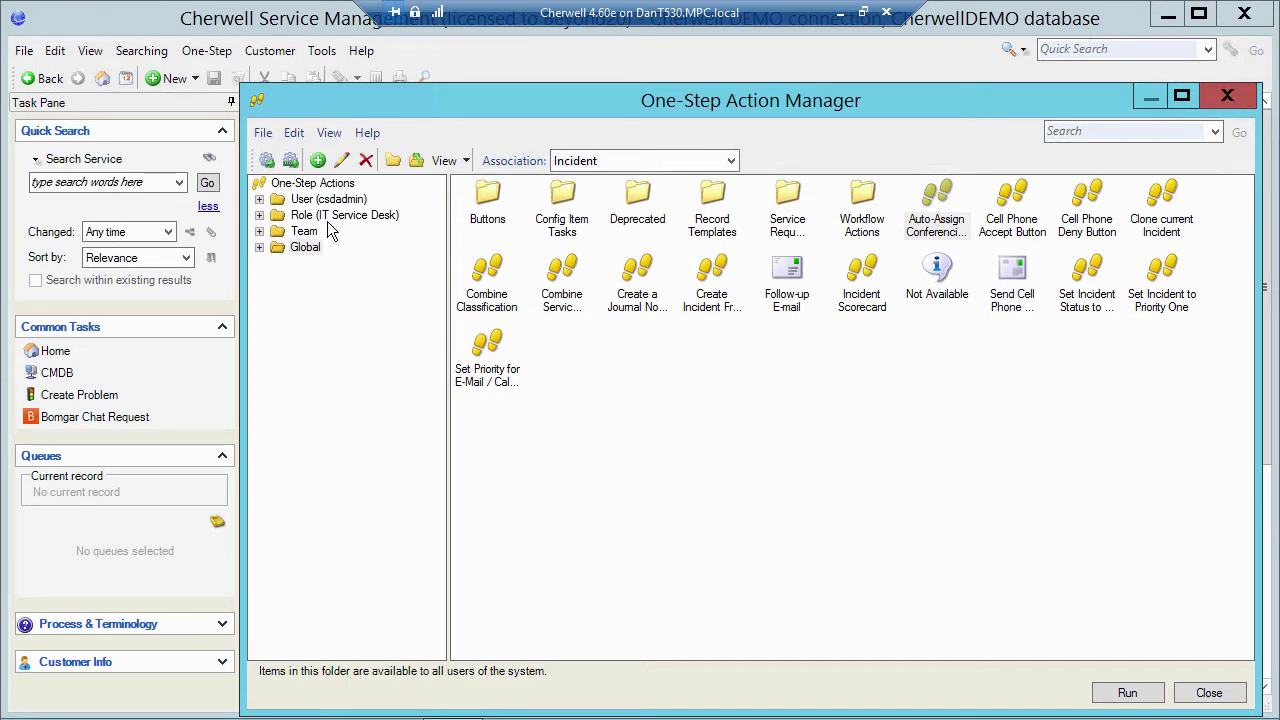
pyautogui.click(296, 201)
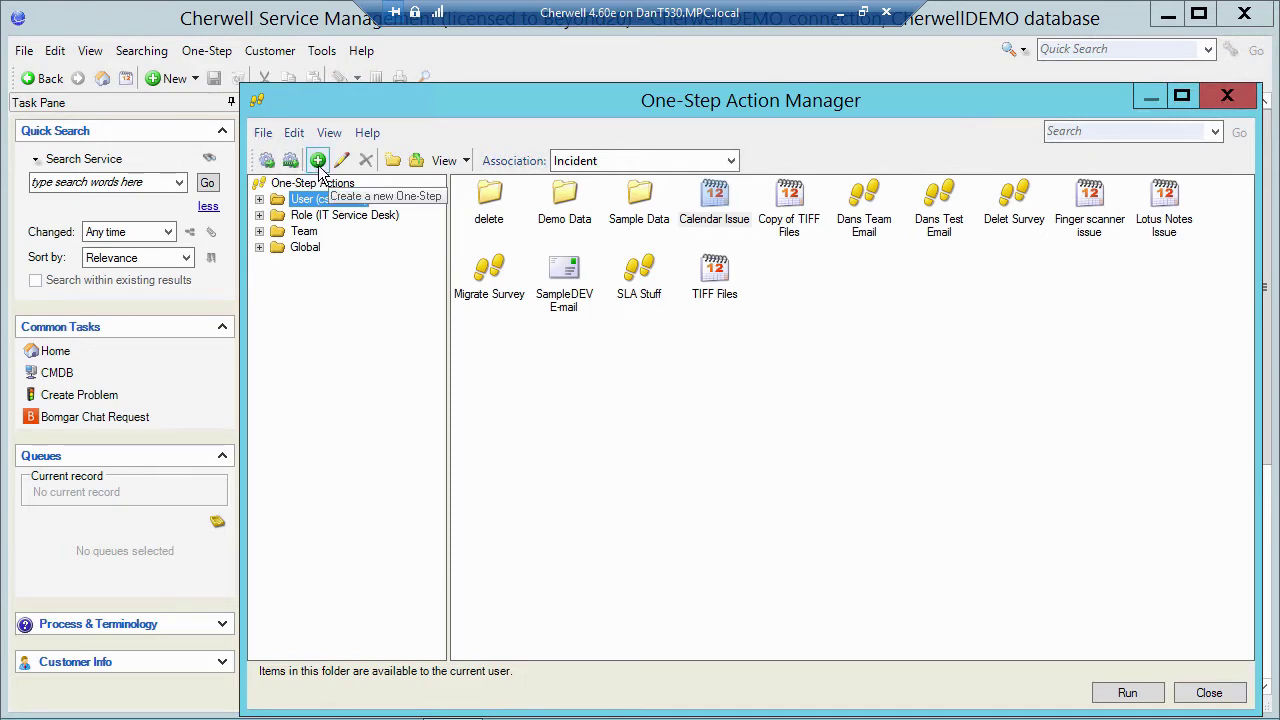
# Step: Create a One-Step named with the author's first name plus "Test Email", and add a Send an e-mail action to it
pyautogui.rightClick(789, 384)
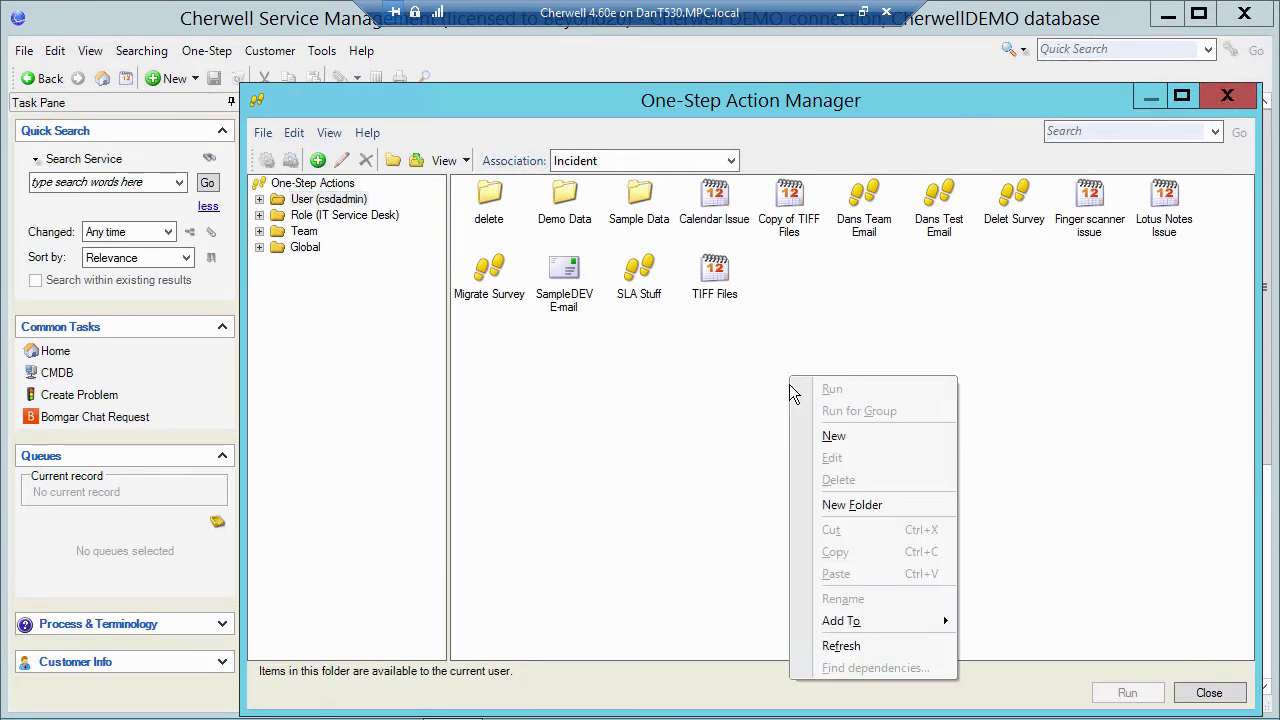
pyautogui.click(826, 438)
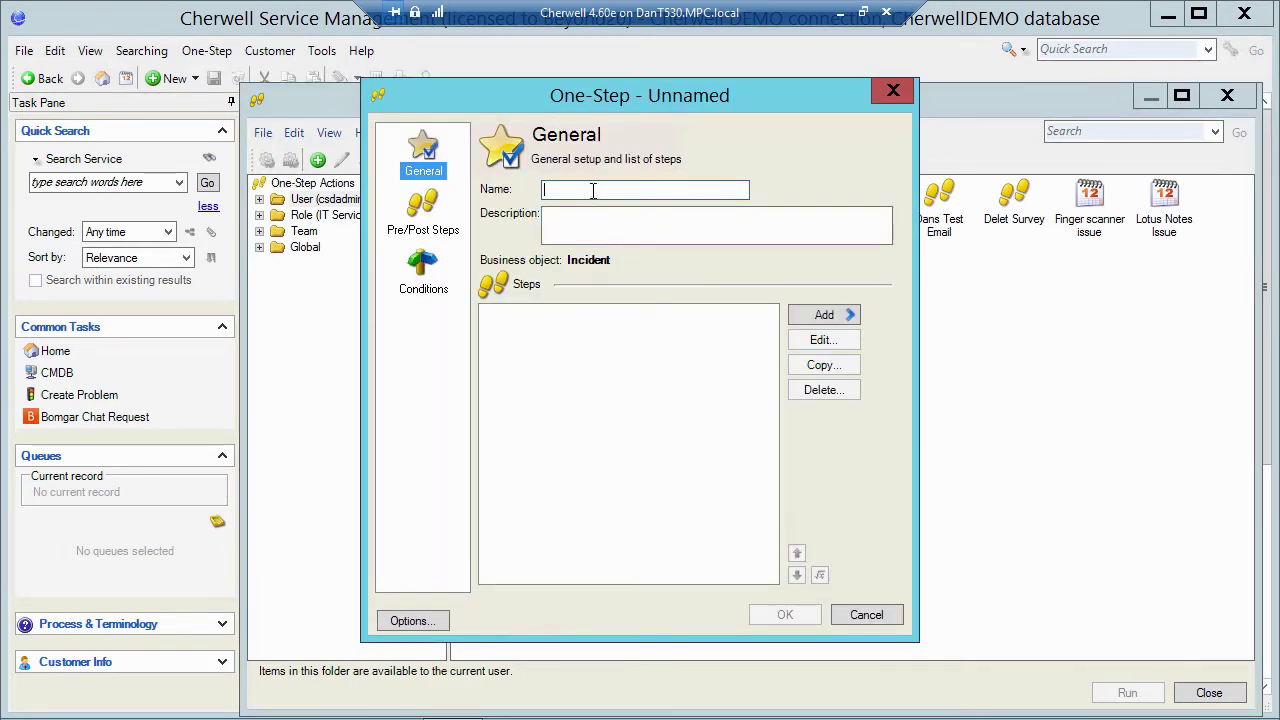
pyautogui.write('Dans T')
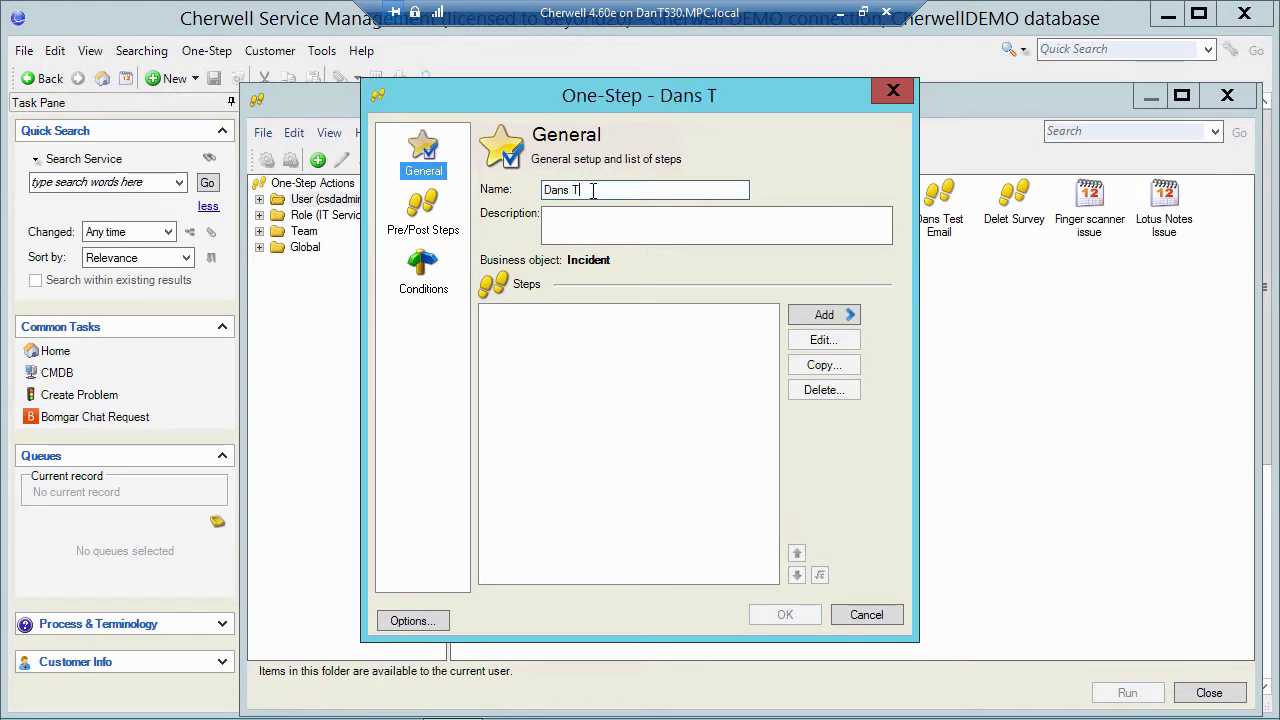
pyautogui.write('est Email;')
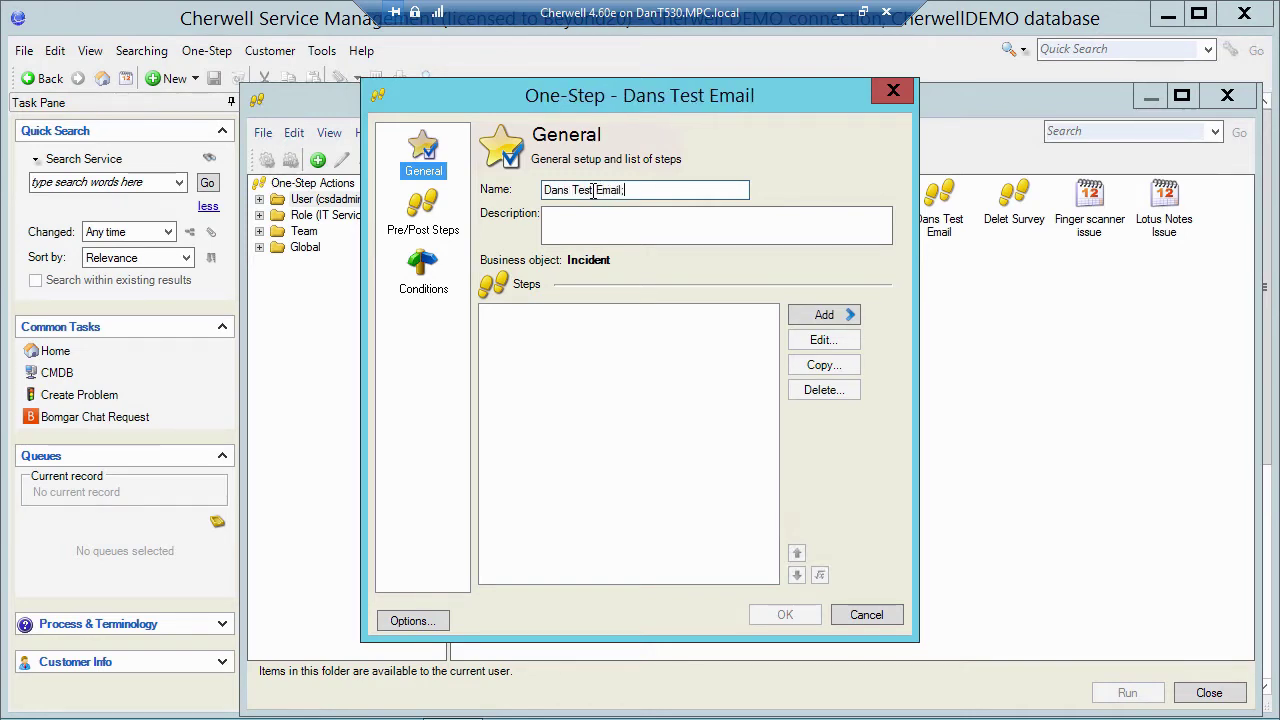
pyautogui.press('BackSpace')
pyautogui.click(822, 317)
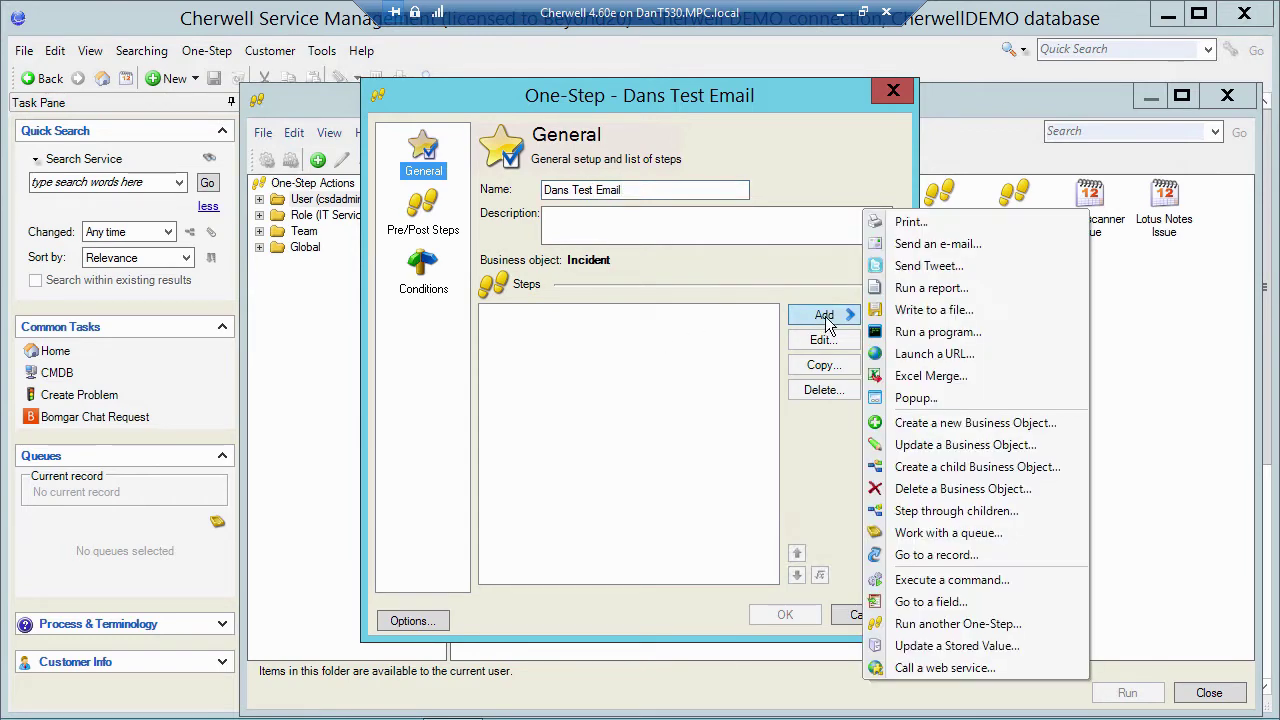
pyautogui.click(929, 245)
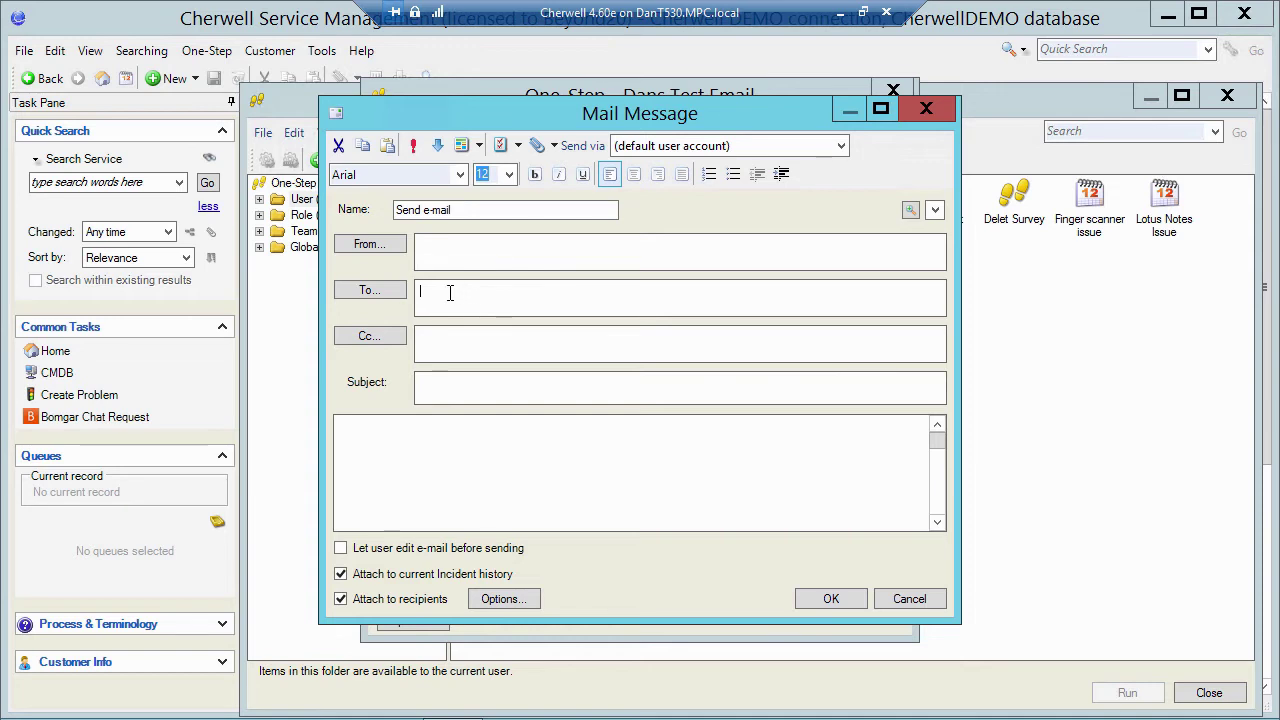
# Step: Insert the Email field of Customer (Incident Links Customer) as the message's To recipient
pyautogui.rightClick(450, 291)
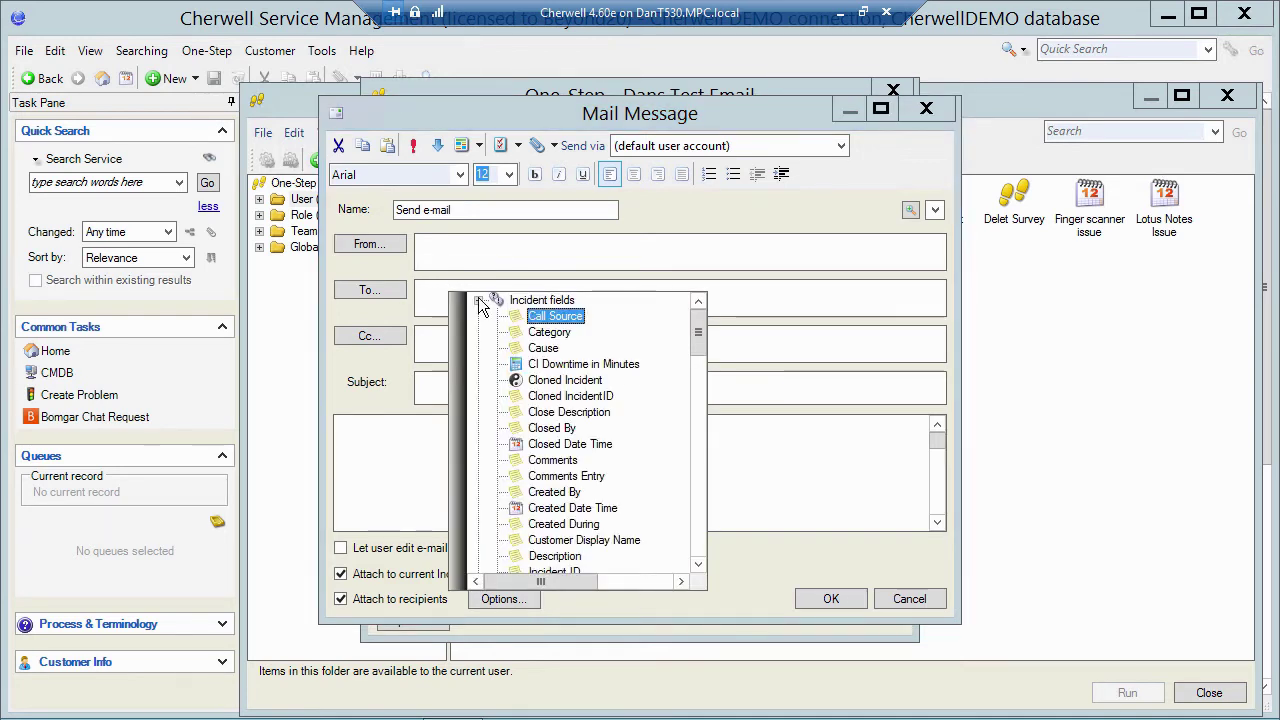
pyautogui.click(479, 301)
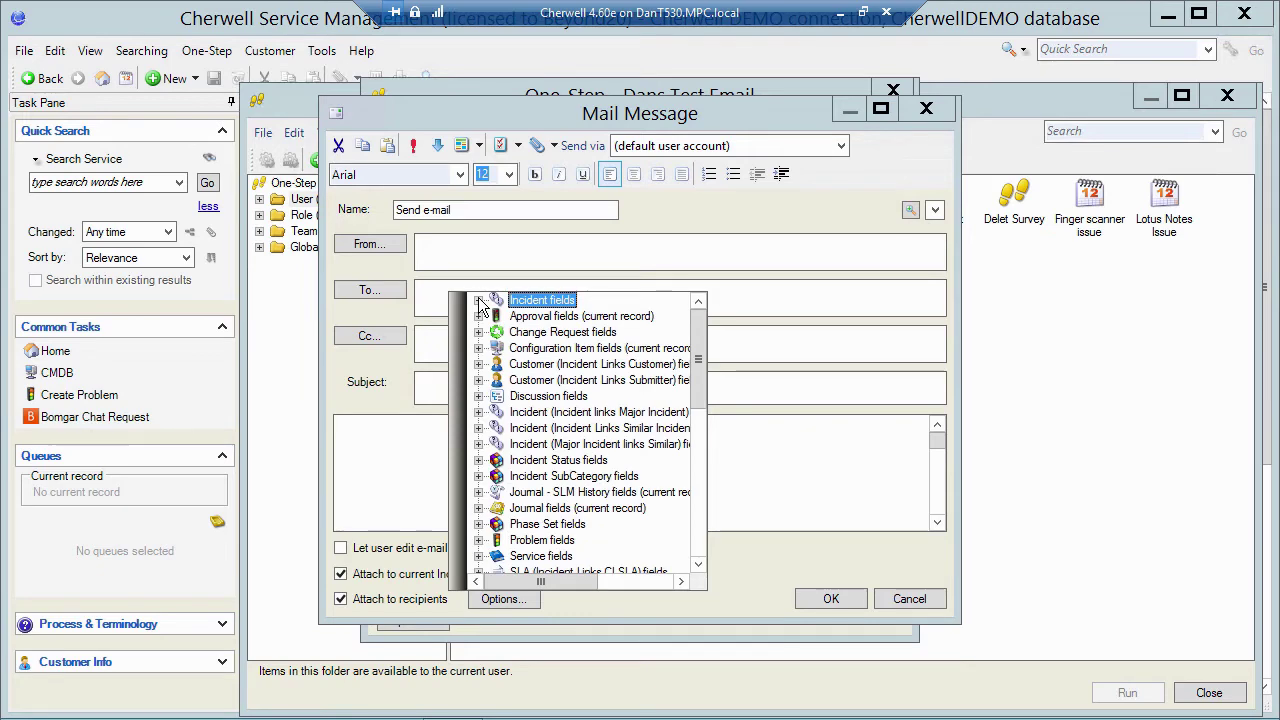
pyautogui.click(479, 364)
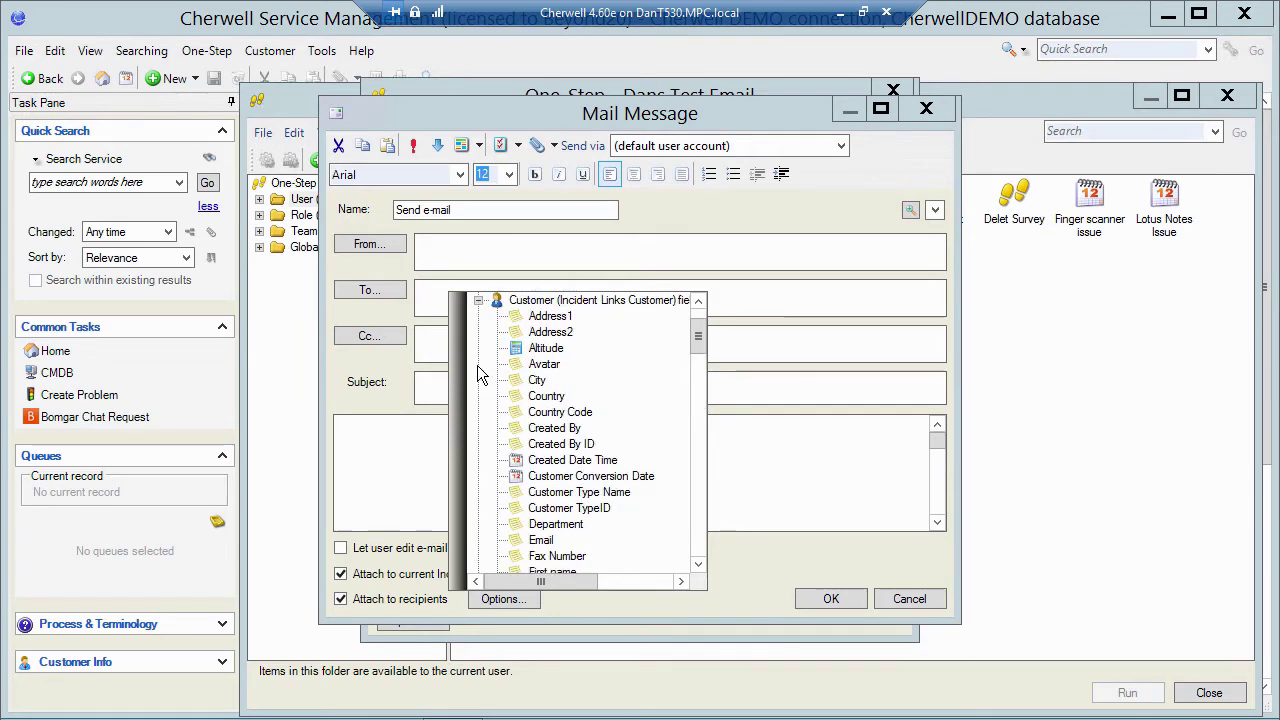
pyautogui.doubleClick(547, 543)
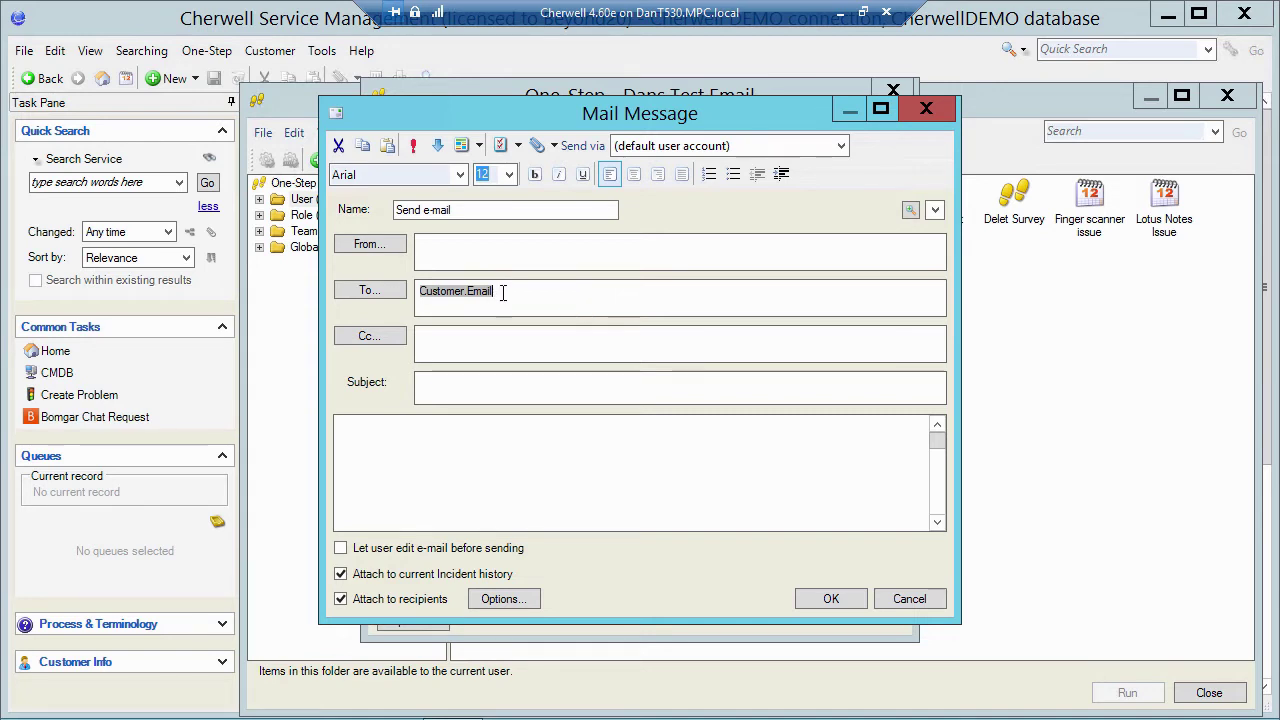
# Step: Replace the customer e-mail field in the To line with the HR team from the address book
pyautogui.moveTo(502, 291); pyautogui.dragTo(409, 294)
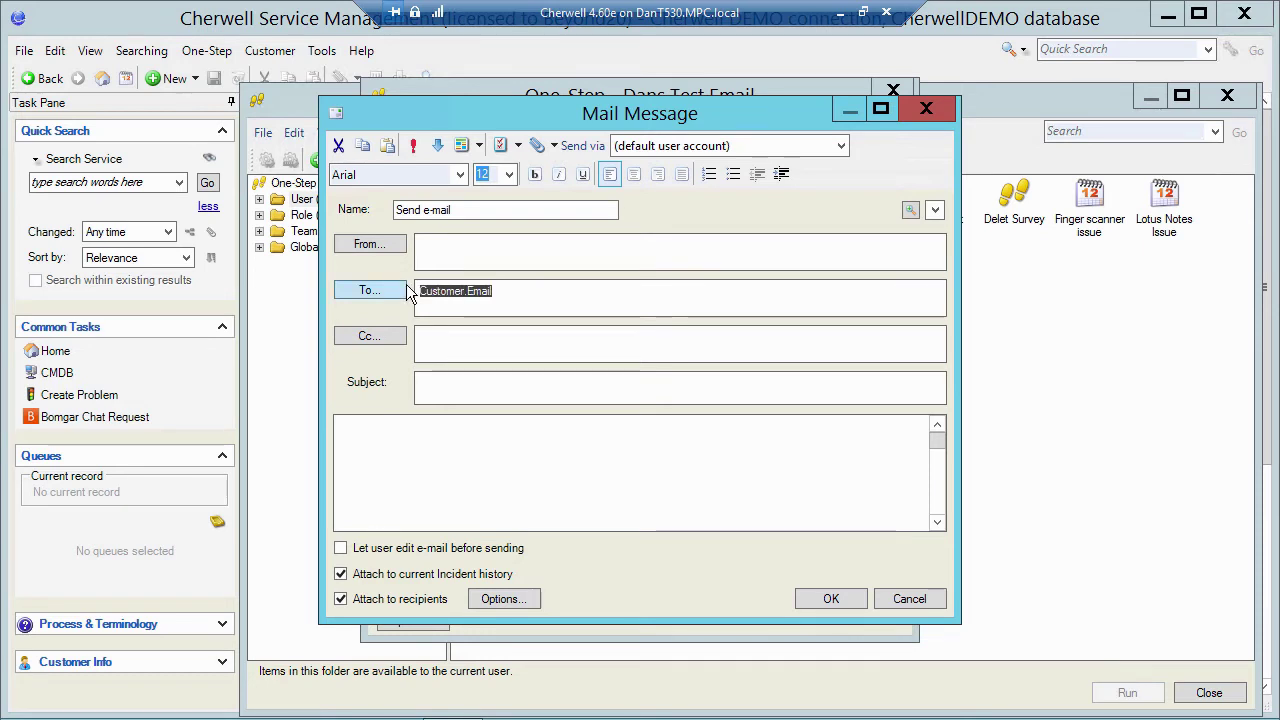
pyautogui.press('Delete')
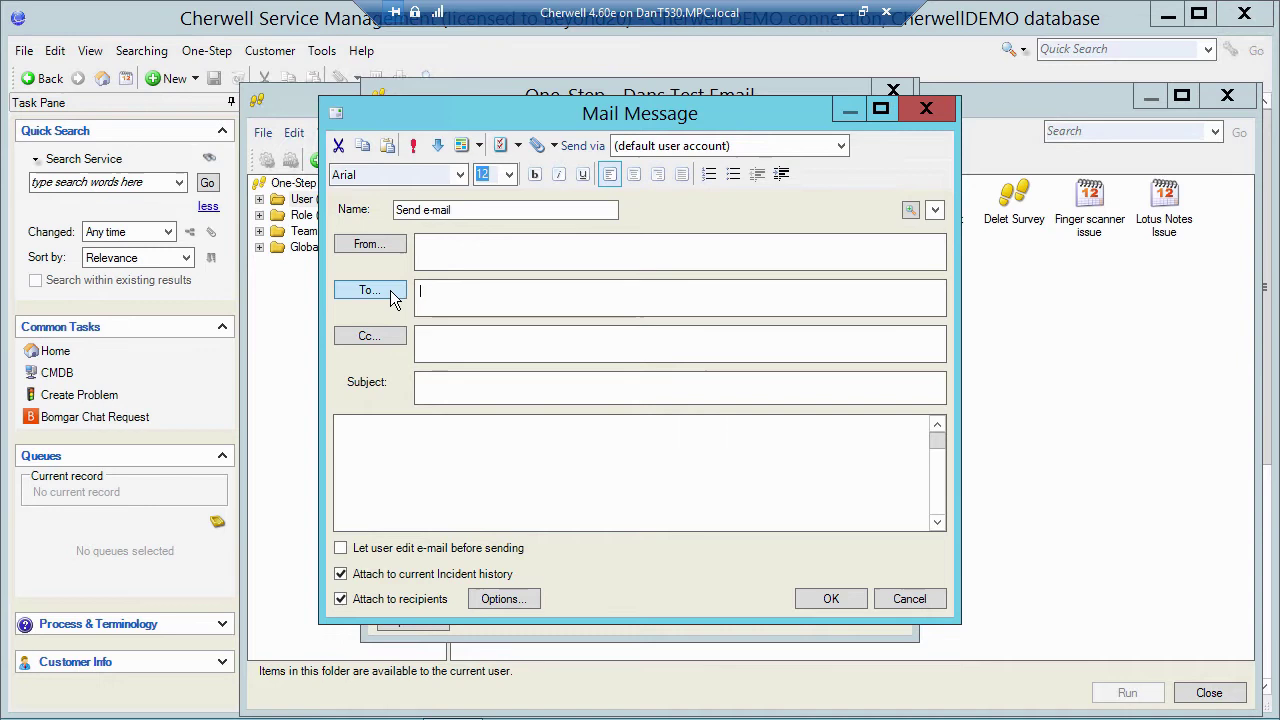
pyautogui.click(390, 290)
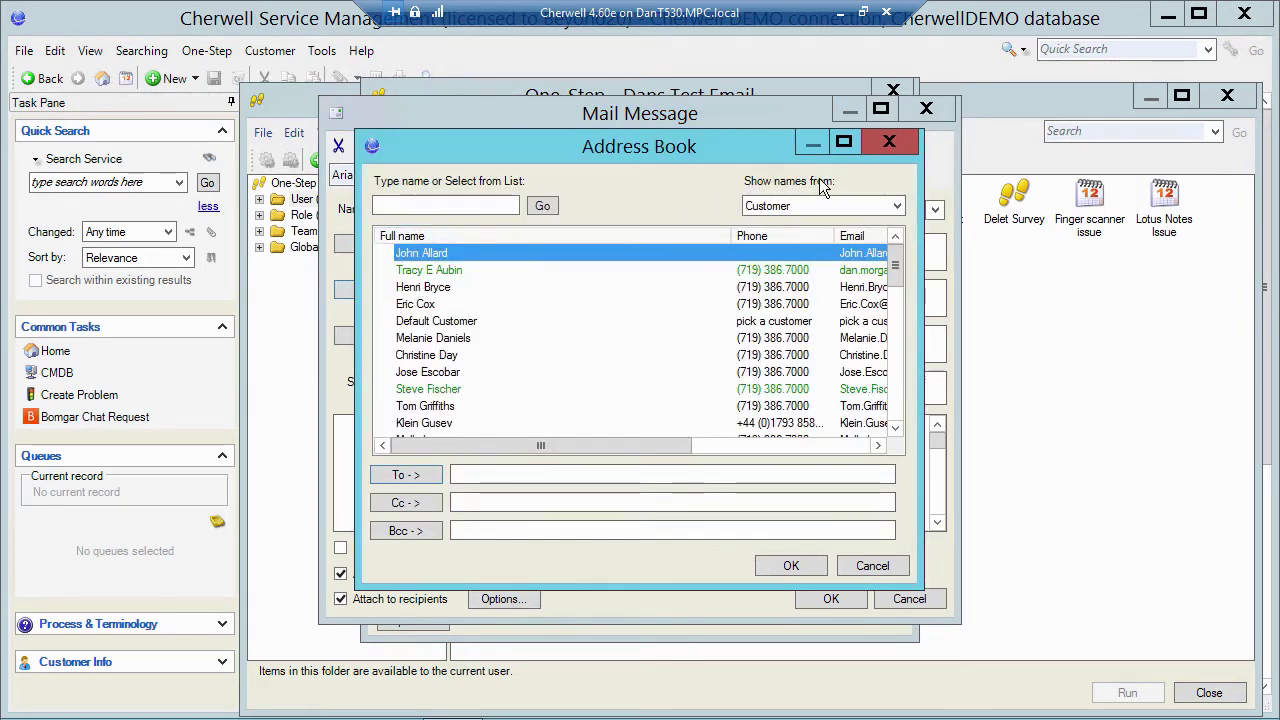
pyautogui.click(898, 205)
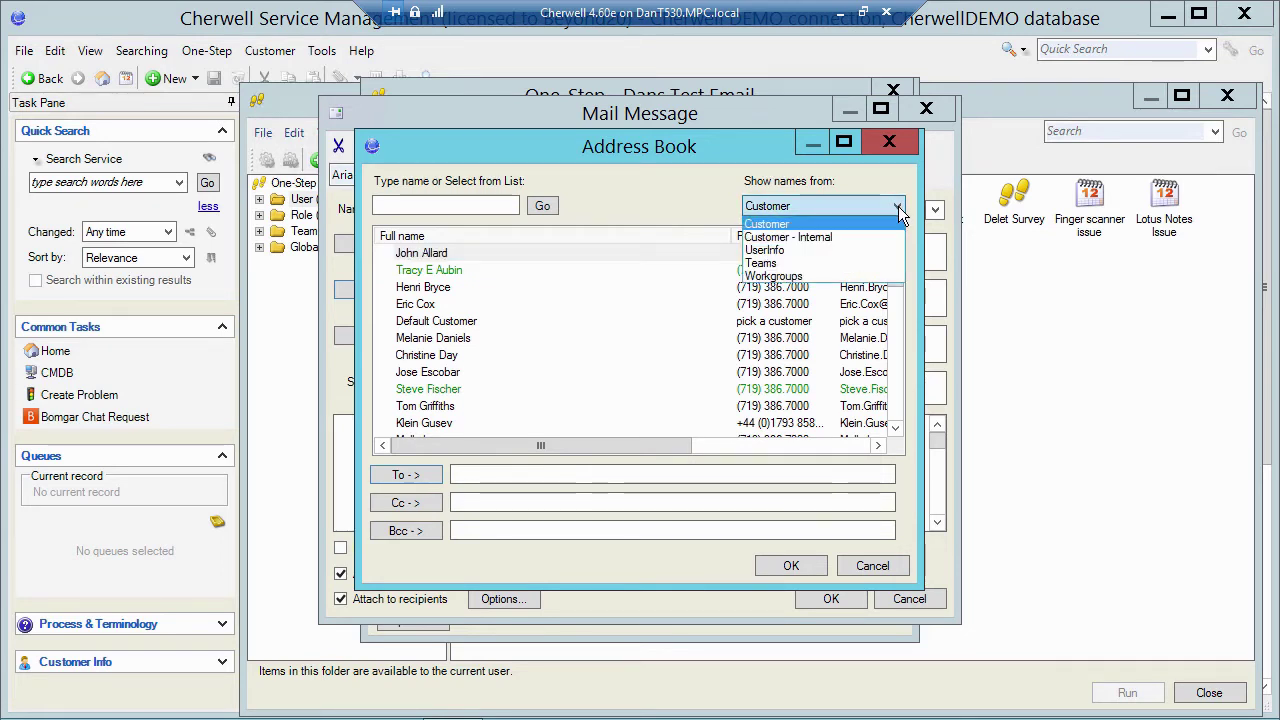
pyautogui.click(770, 263)
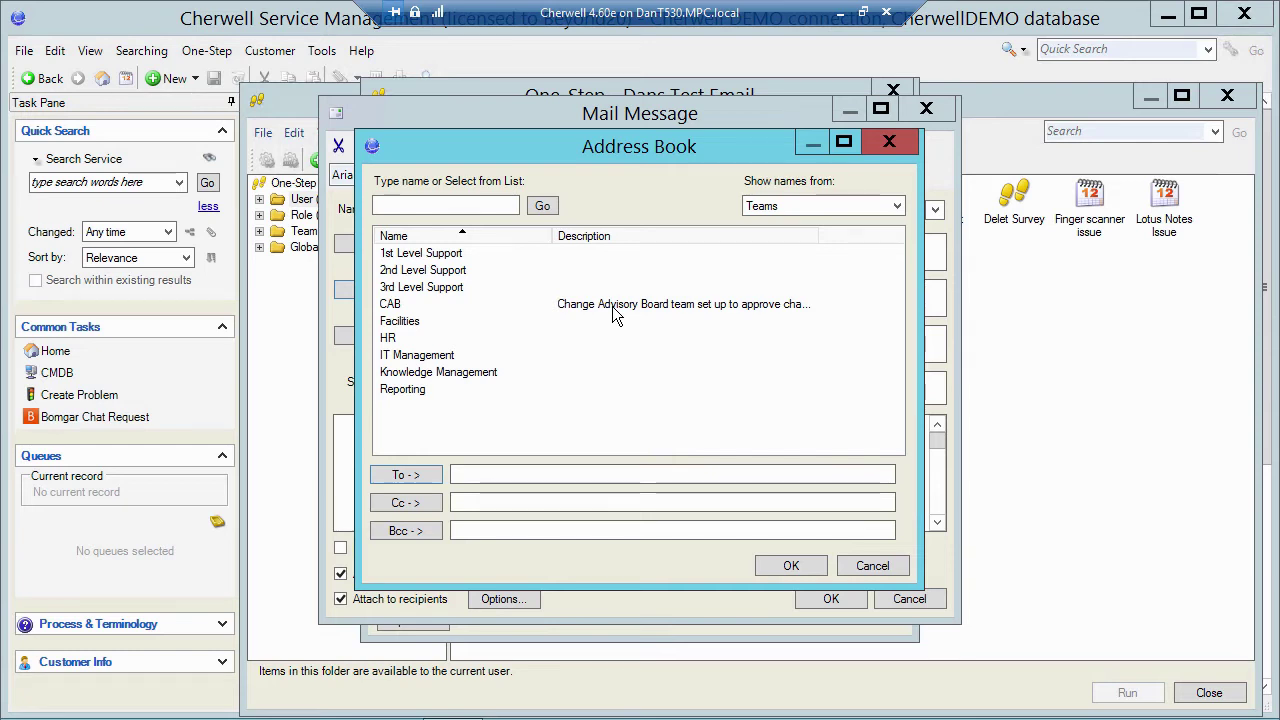
pyautogui.doubleClick(388, 339)
pyautogui.click(782, 567)
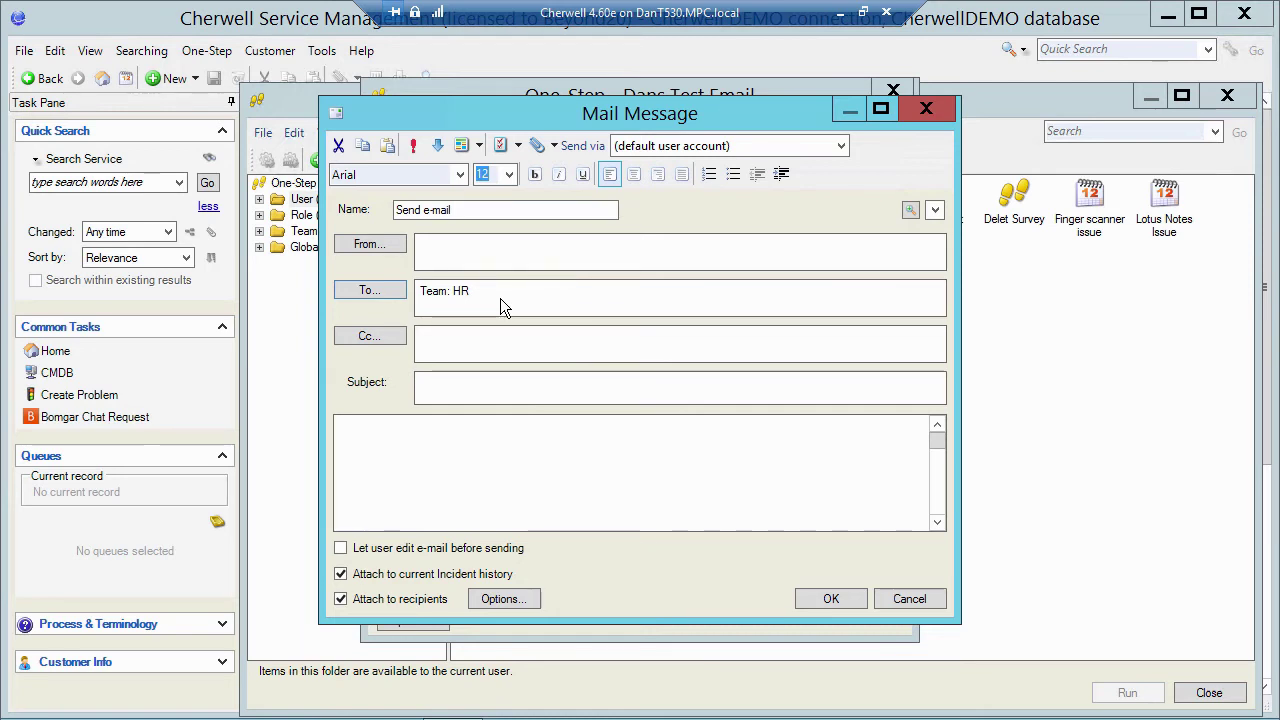
# Step: Add the Marketing workgroup from the address book as the Cc recipient
pyautogui.click(445, 337)
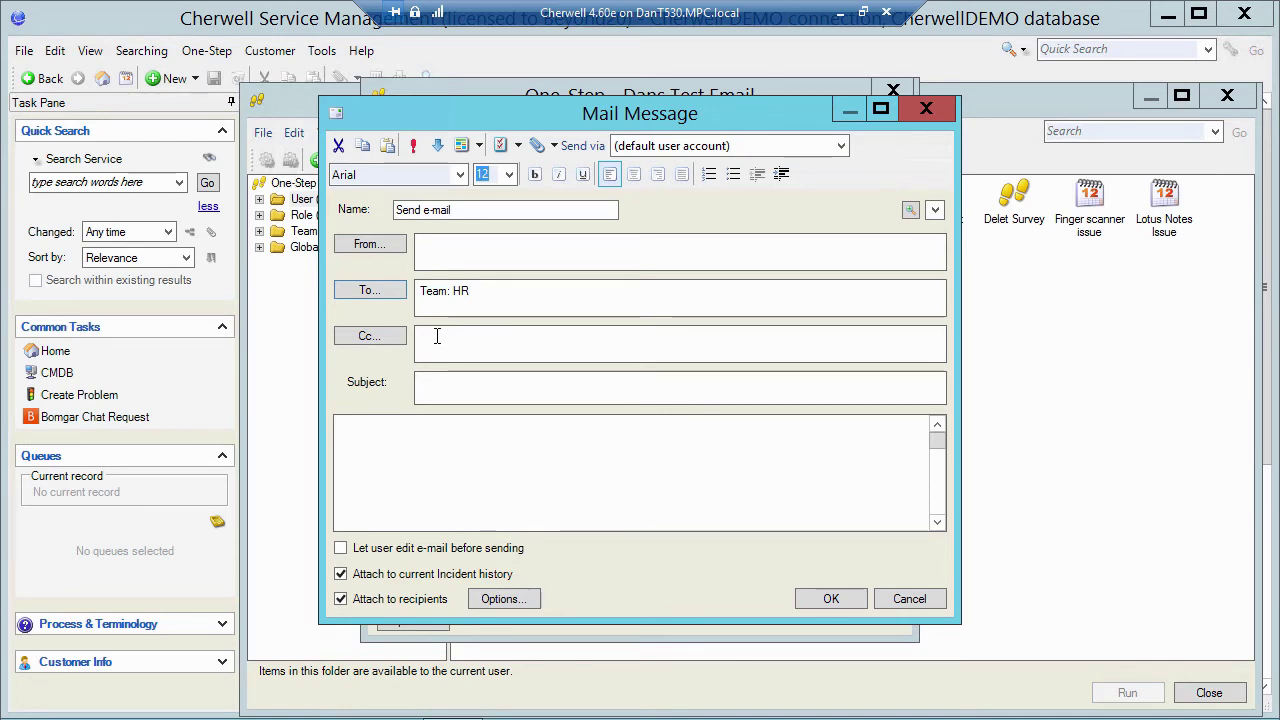
pyautogui.click(368, 338)
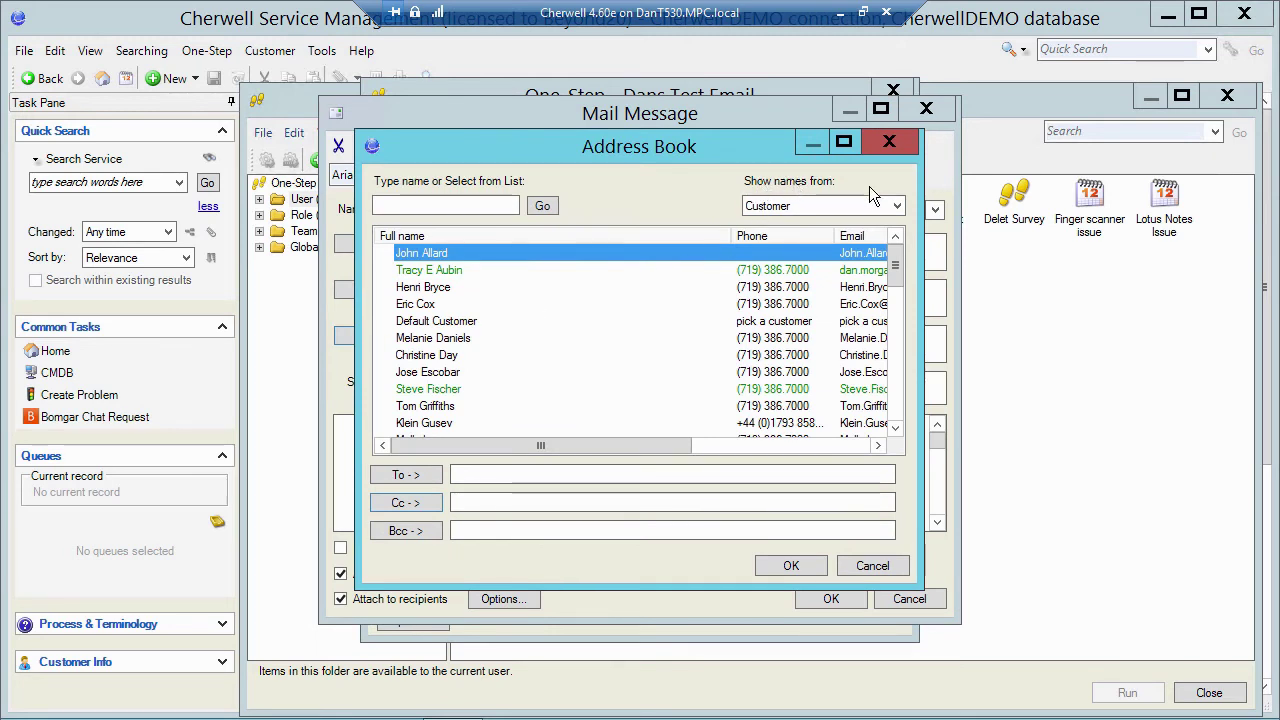
pyautogui.click(897, 206)
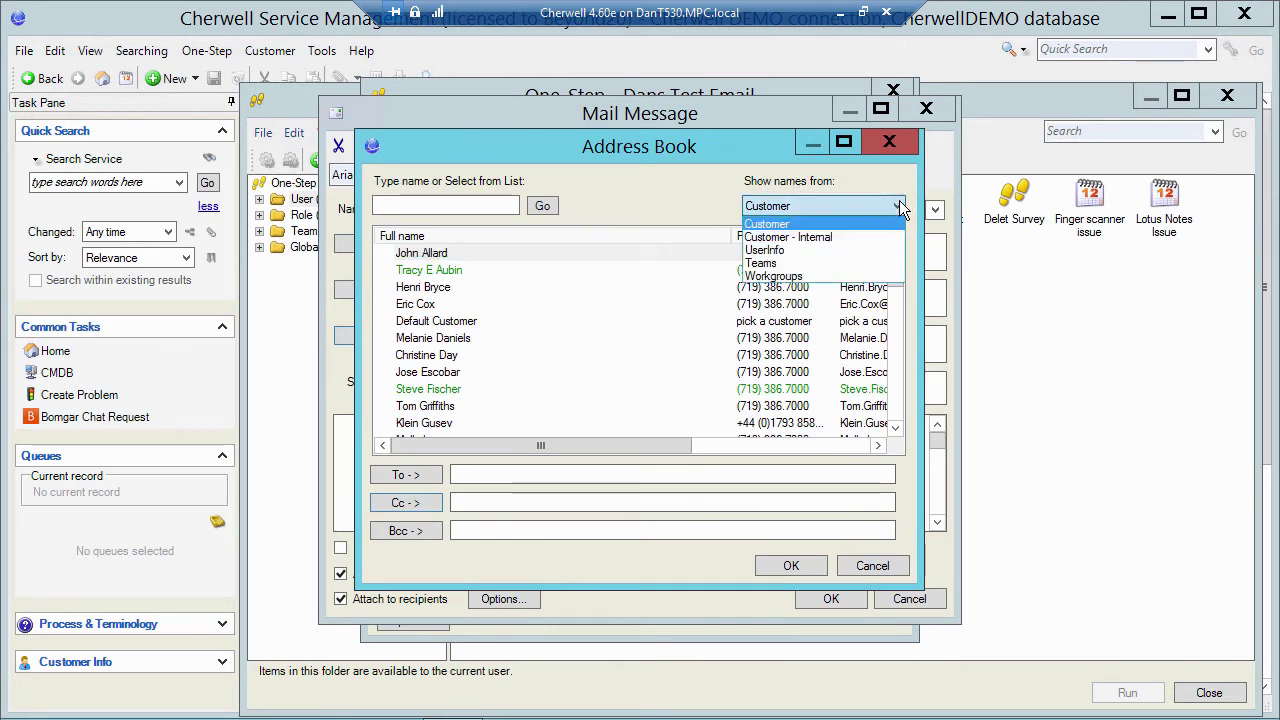
pyautogui.click(791, 276)
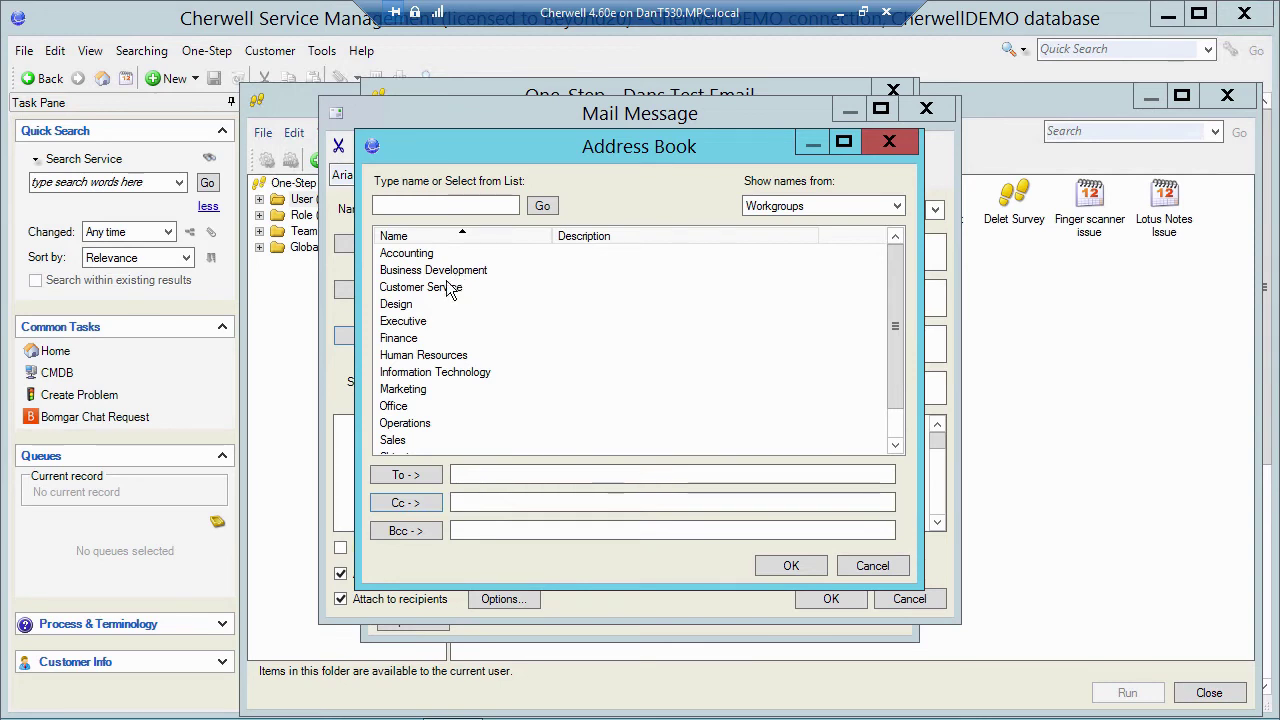
pyautogui.click(402, 390)
pyautogui.doubleClick(402, 397)
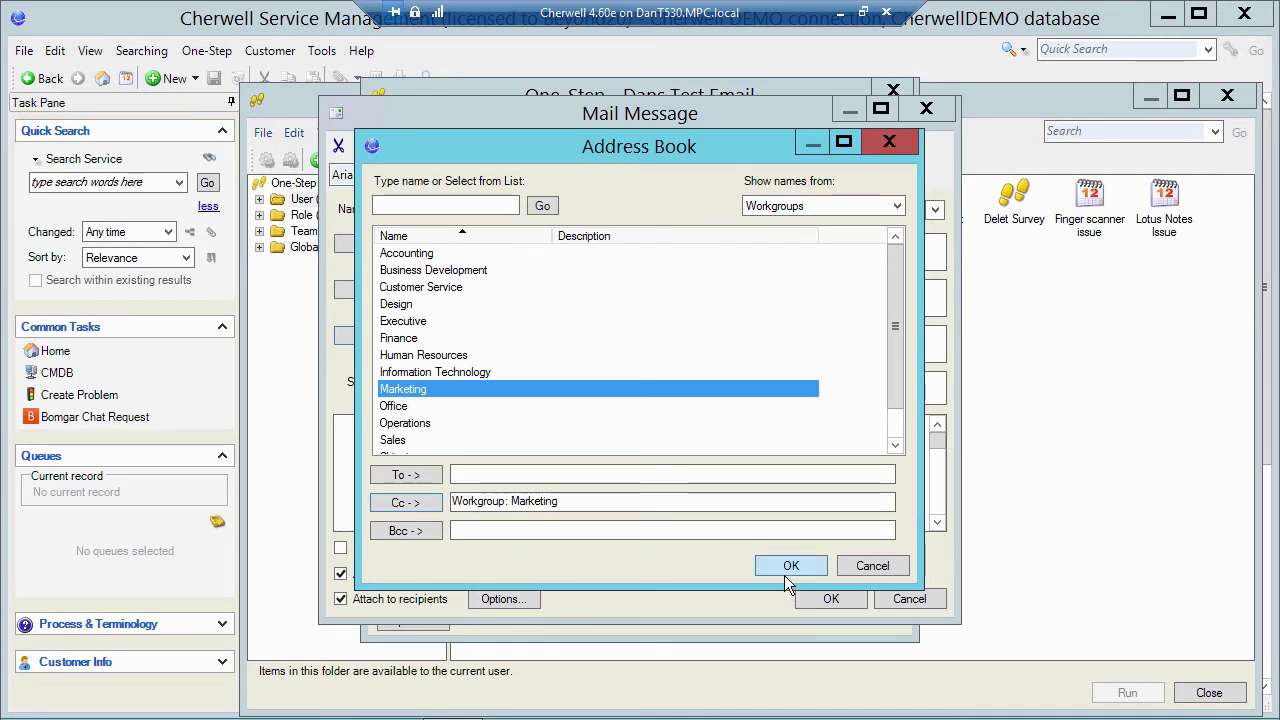
pyautogui.click(790, 568)
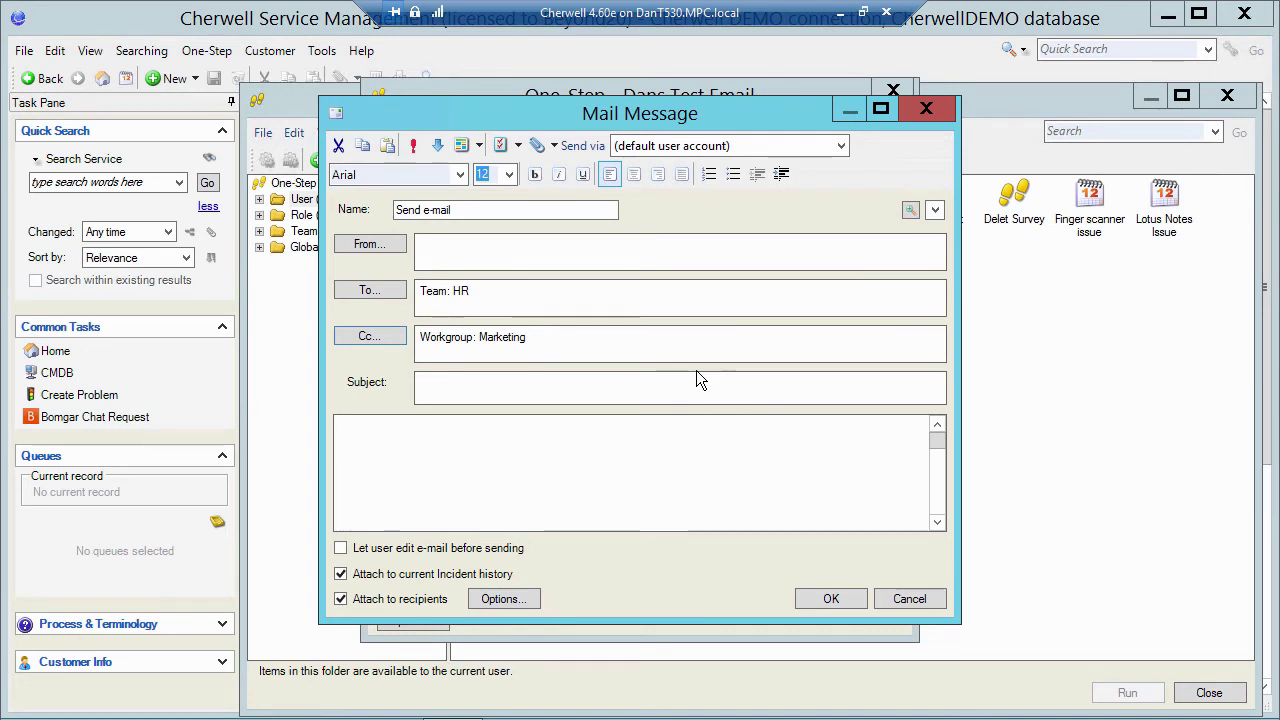
# Step: Clear the Marketing workgroup from the Cc line
pyautogui.click(557, 350)
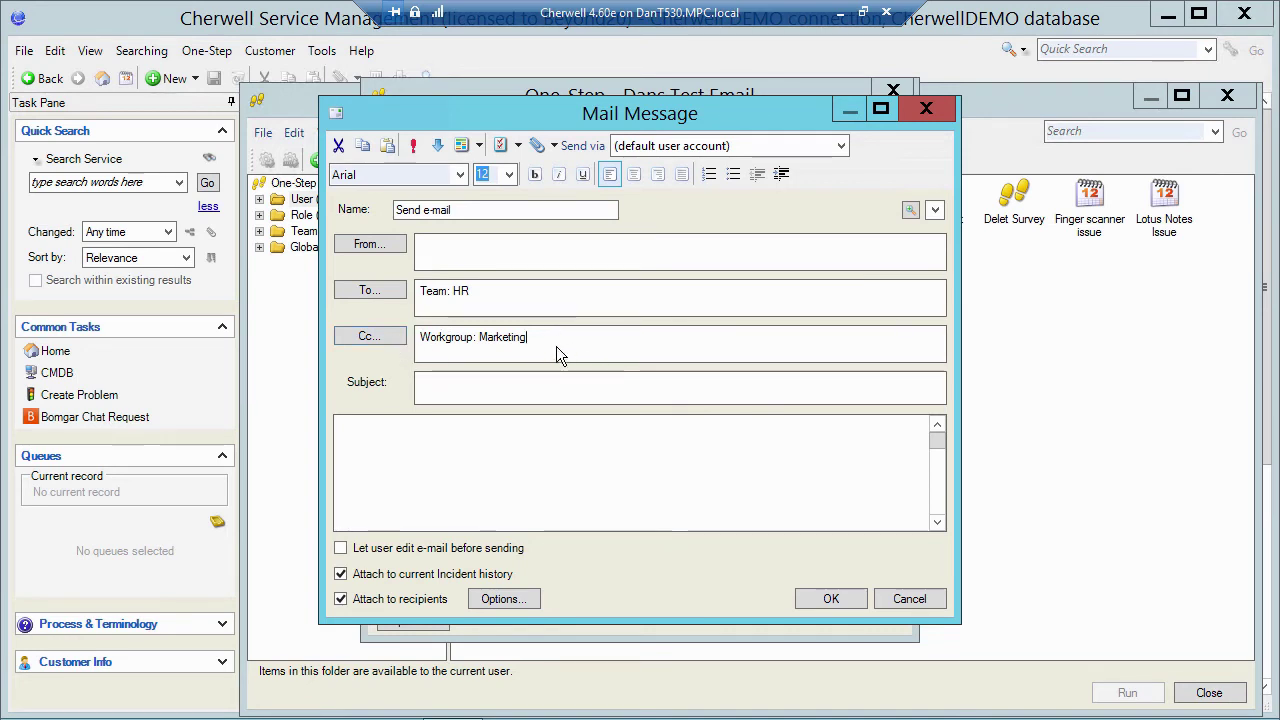
pyautogui.moveTo(551, 338); pyautogui.dragTo(408, 342)
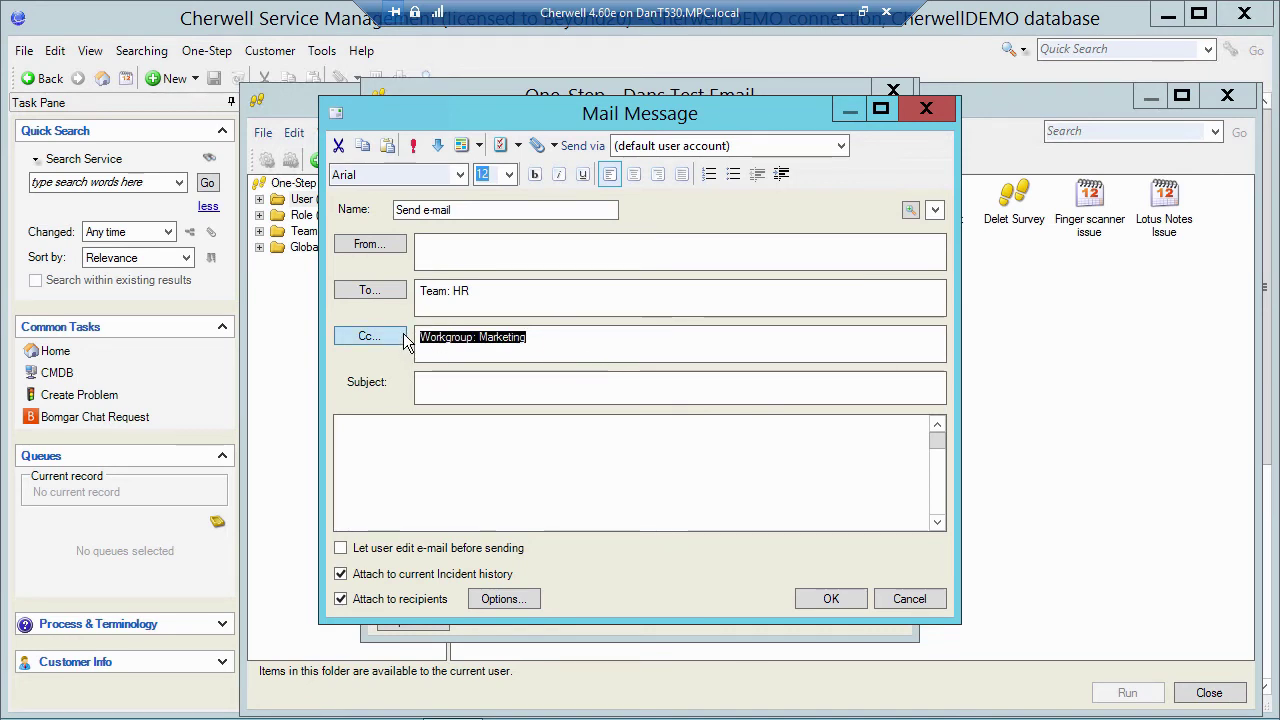
pyautogui.press('Delete')
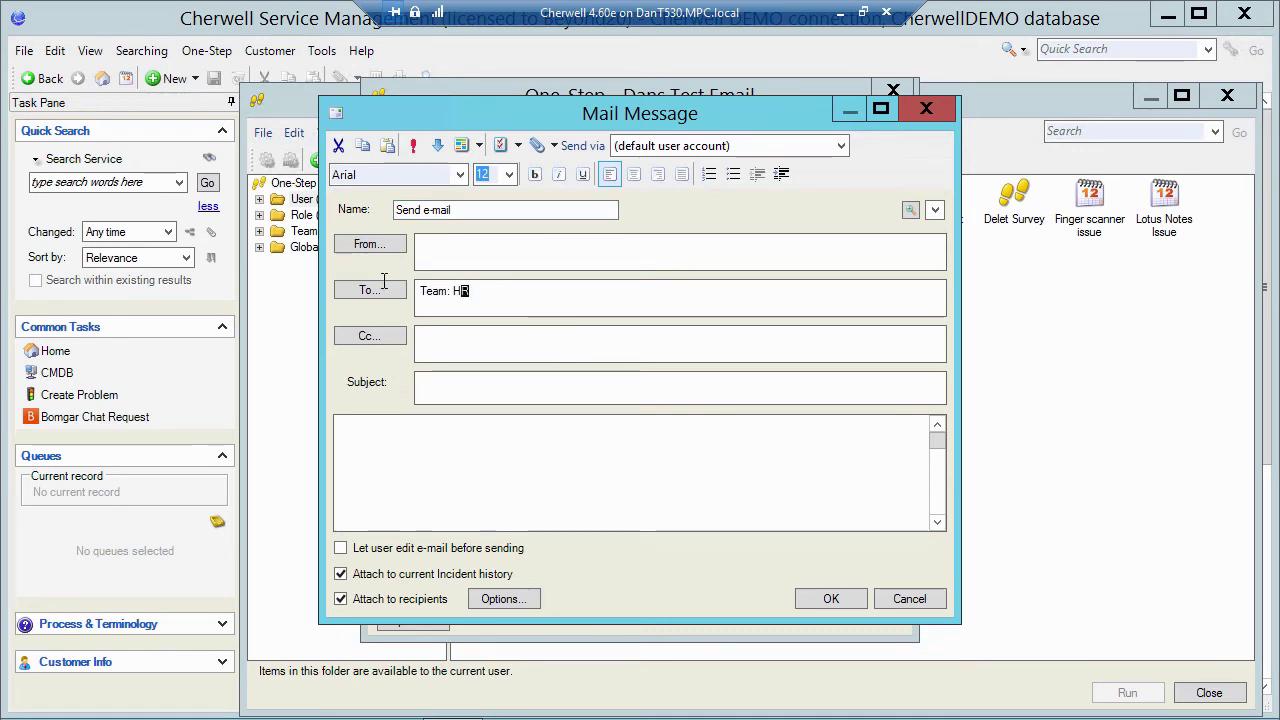
# Step: Replace the HR team in the To line with the manually written recipient "Team: Finance"
pyautogui.moveTo(478, 291); pyautogui.dragTo(395, 290)
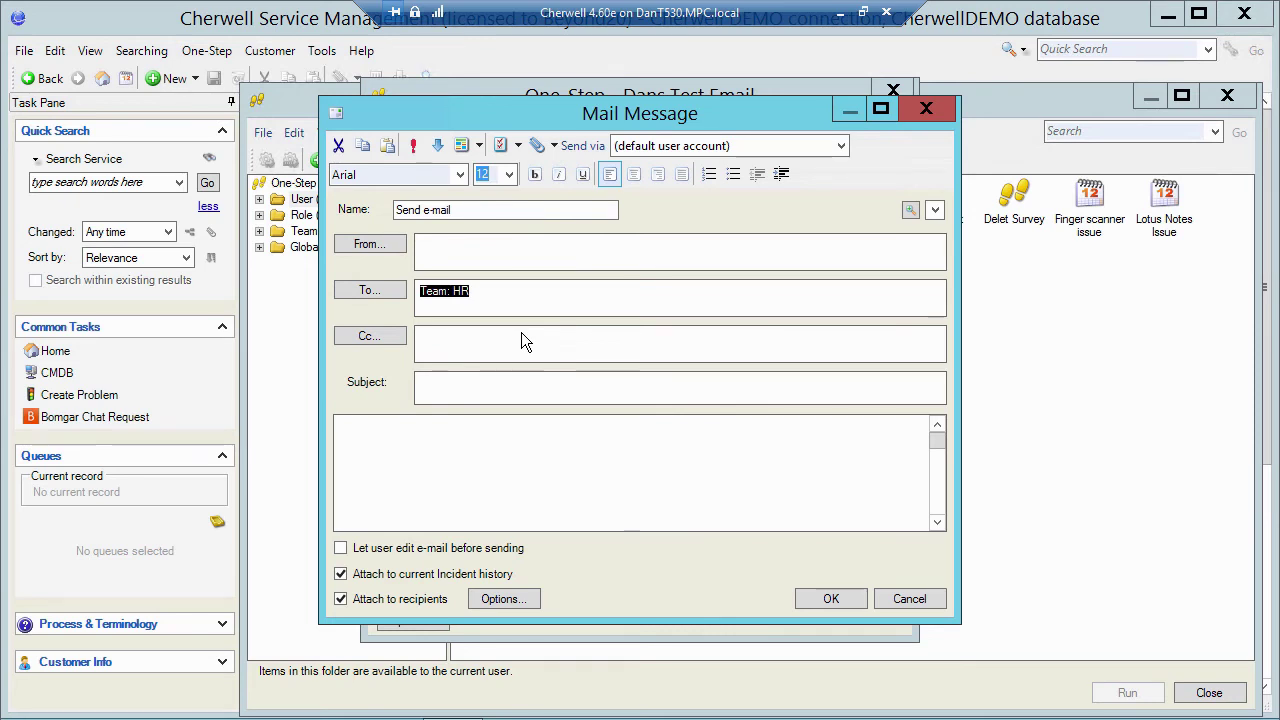
pyautogui.write('Team: ')
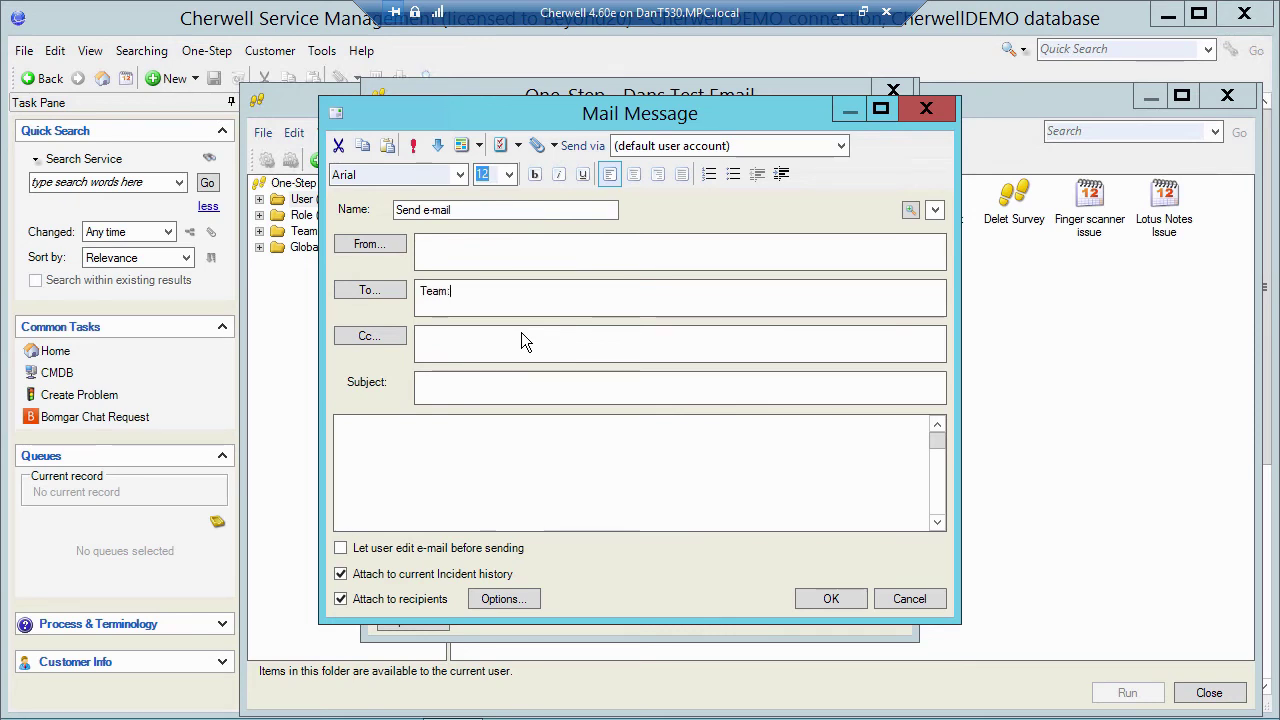
pyautogui.write('Finance')
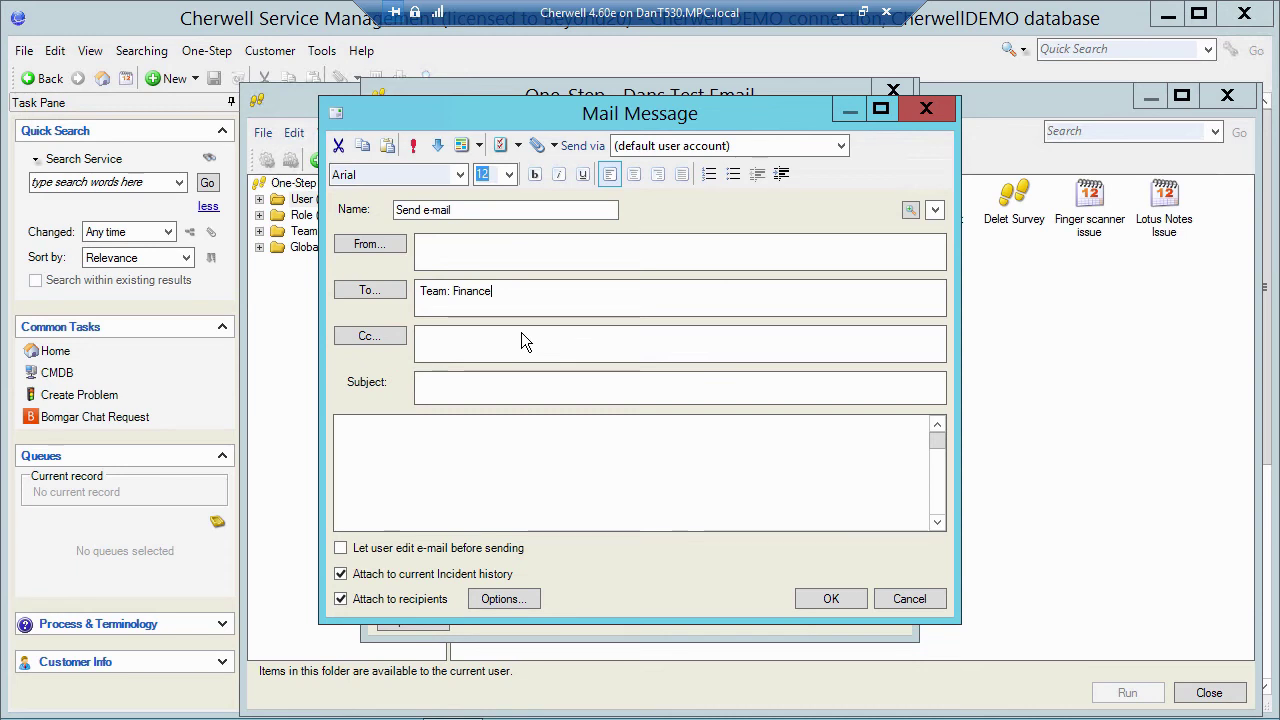
# Step: Replace "Finance" after "Team: " in the To line with the Incident field Owned By Team
pyautogui.press('BackSpace')
pyautogui.press('BackSpace')
pyautogui.press('BackSpace')
pyautogui.press('BackSpace')
pyautogui.press('BackSpace')
pyautogui.press('BackSpace')
pyautogui.press('BackSpace')
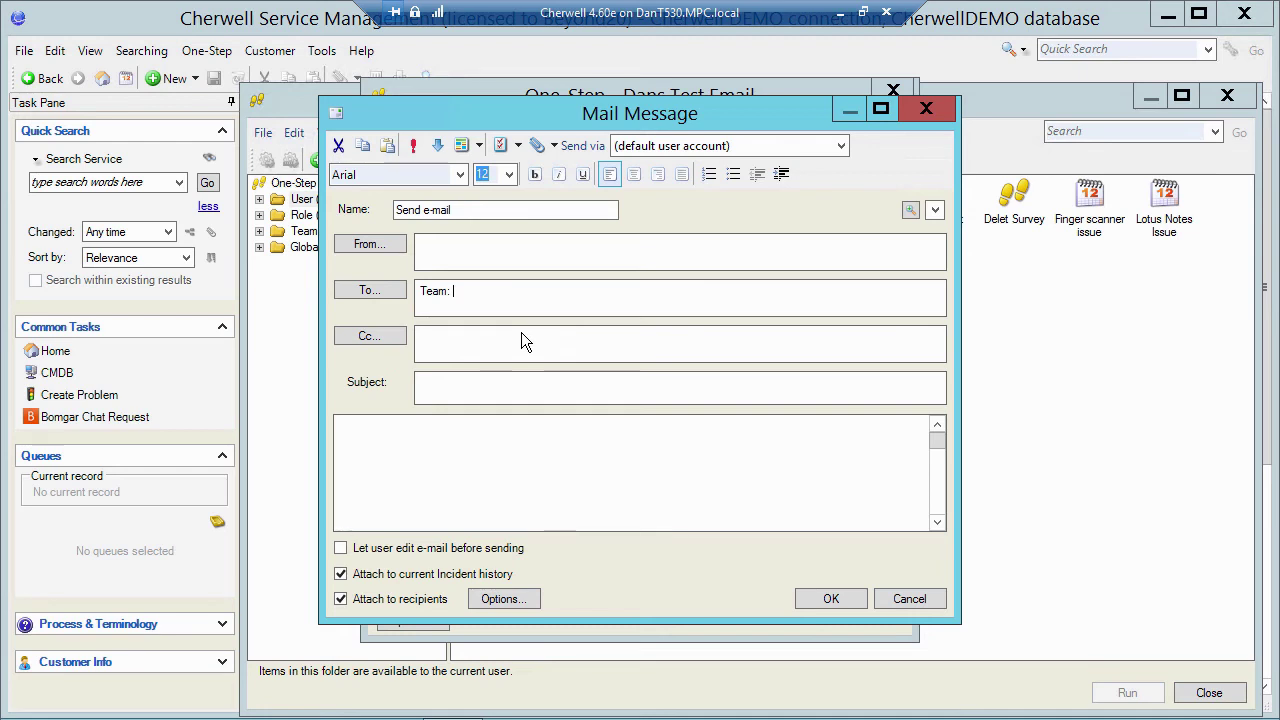
pyautogui.rightClick(466, 289)
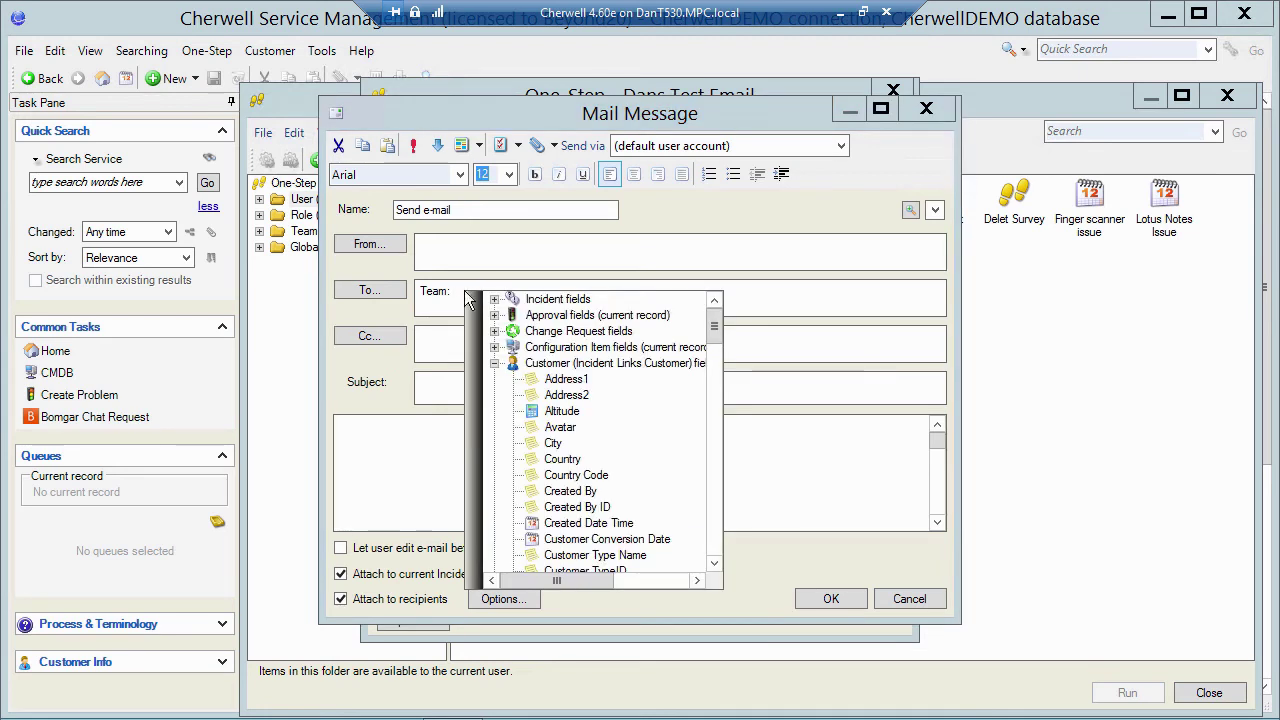
pyautogui.click(494, 299)
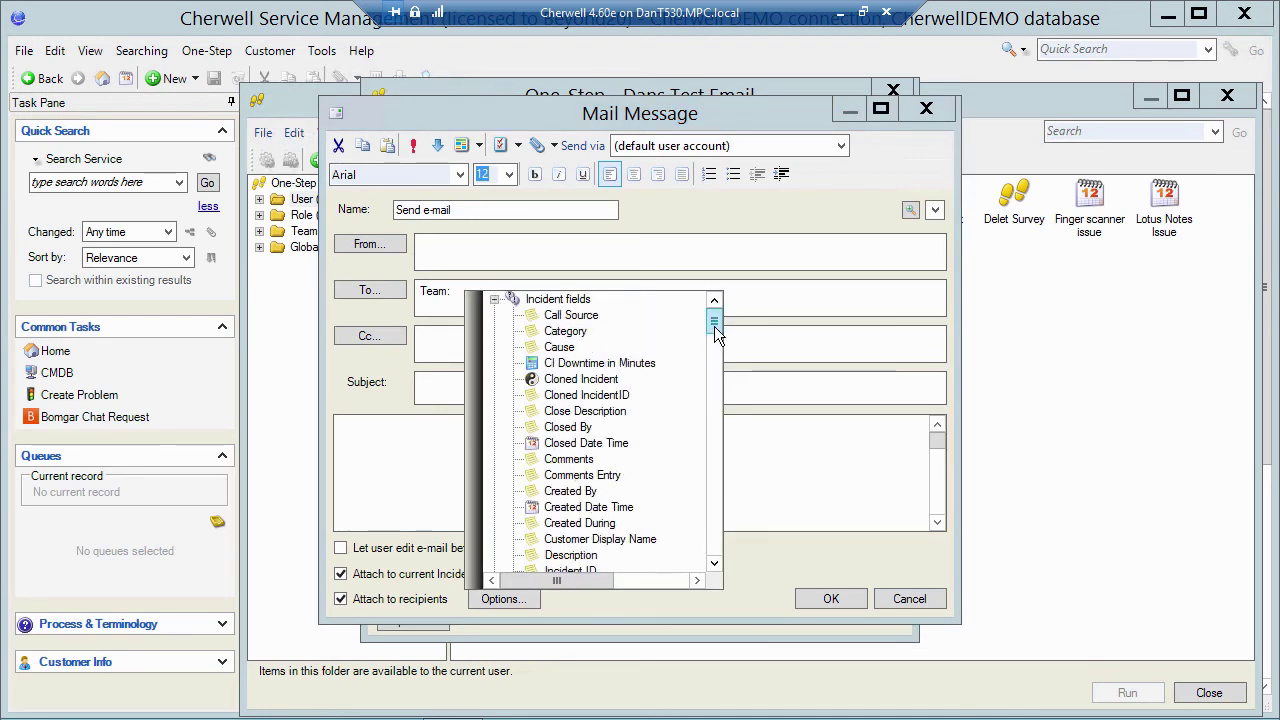
pyautogui.moveTo(714, 322); pyautogui.dragTo(716, 356)
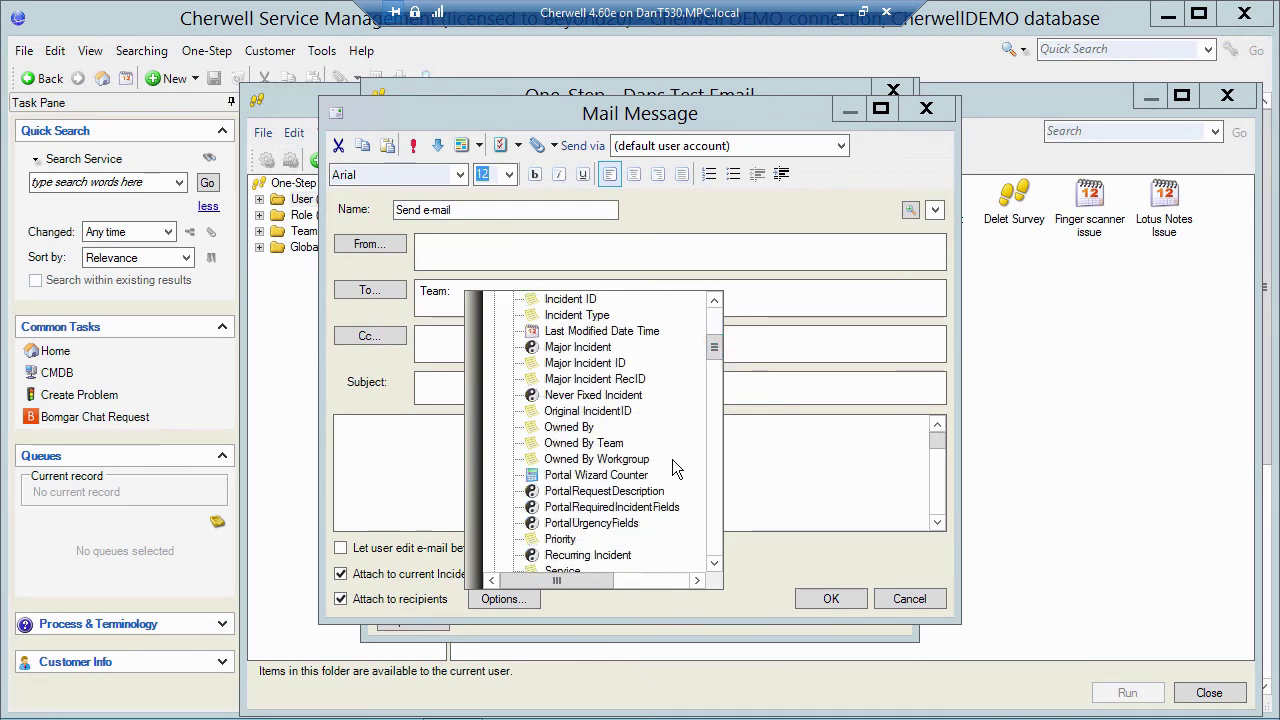
pyautogui.click(560, 445)
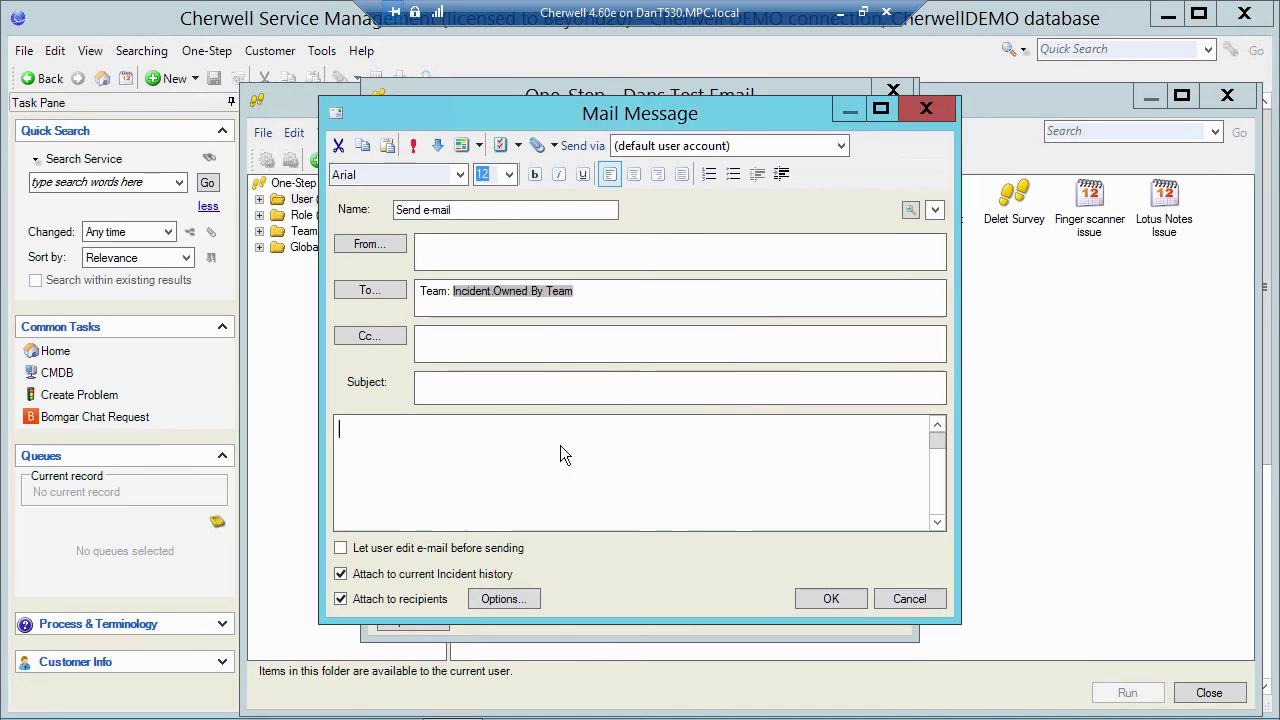